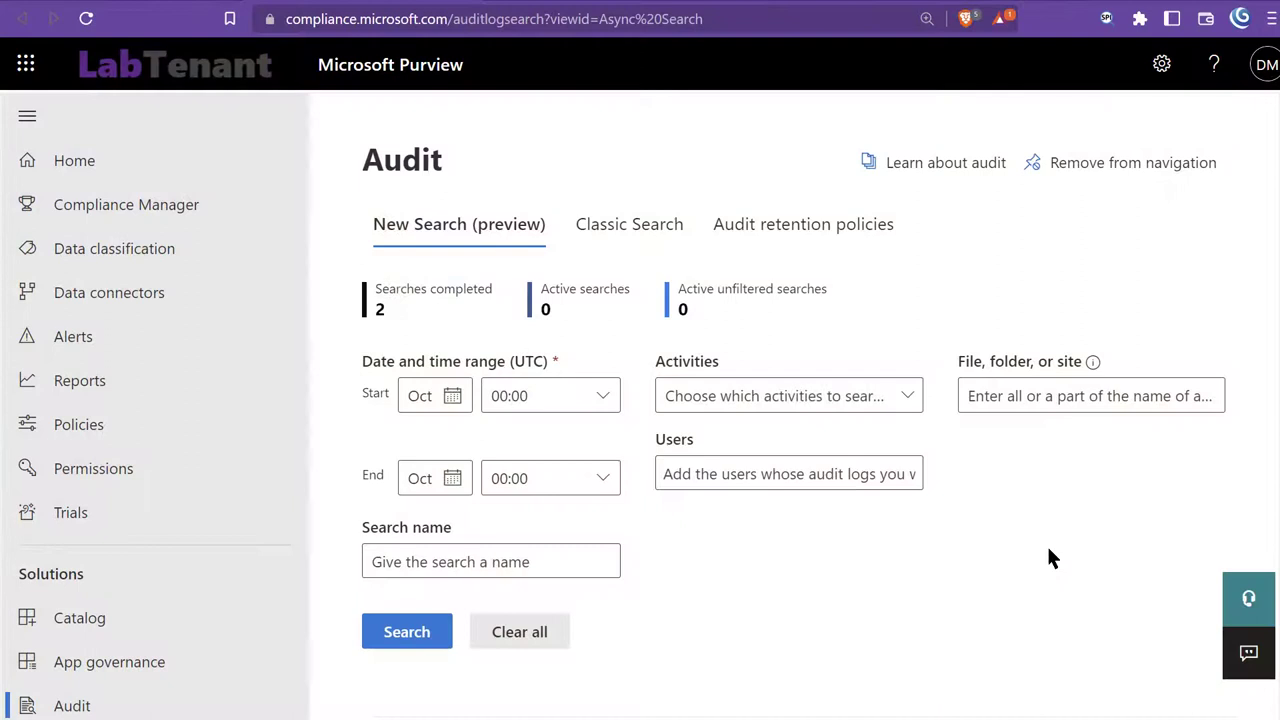
Focus the Activities filter on Purview's new audit search form.
{"action": "left_click", "coordinate": [903, 400]}
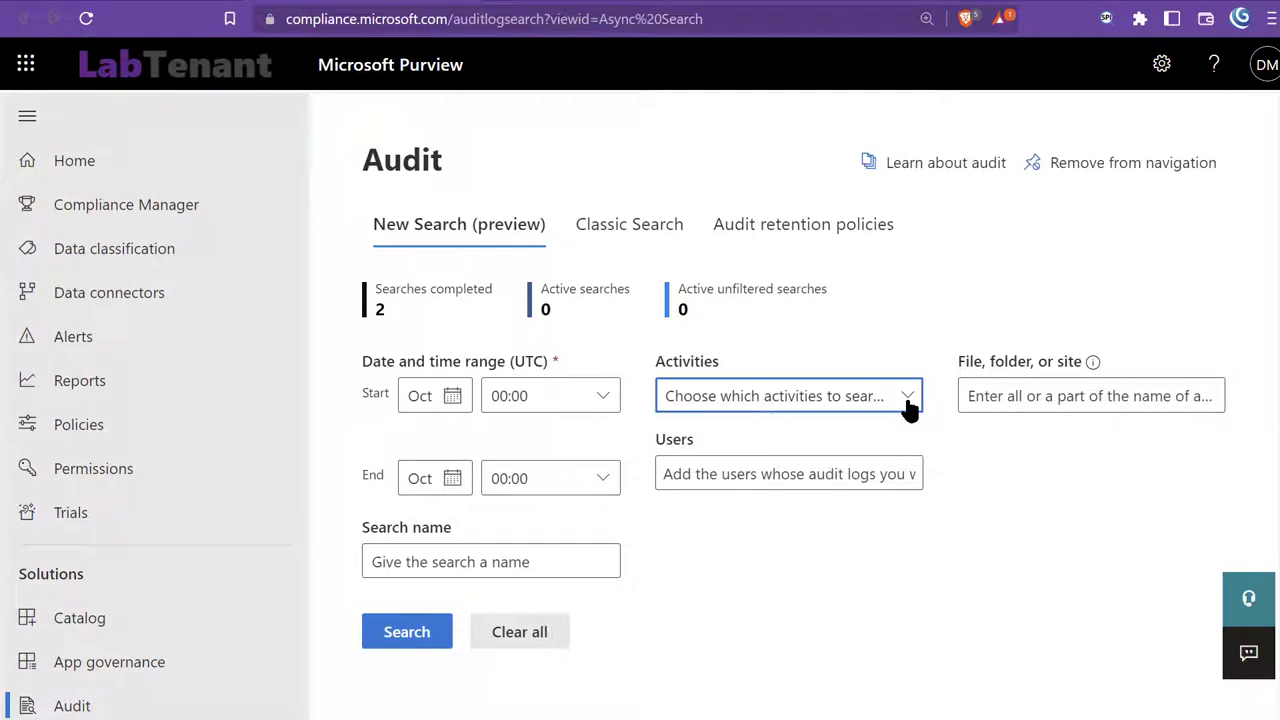
Open the Activities dropdown and page through the full list of auditable activity categories.
{"action": "left_click", "coordinate": [907, 400]}
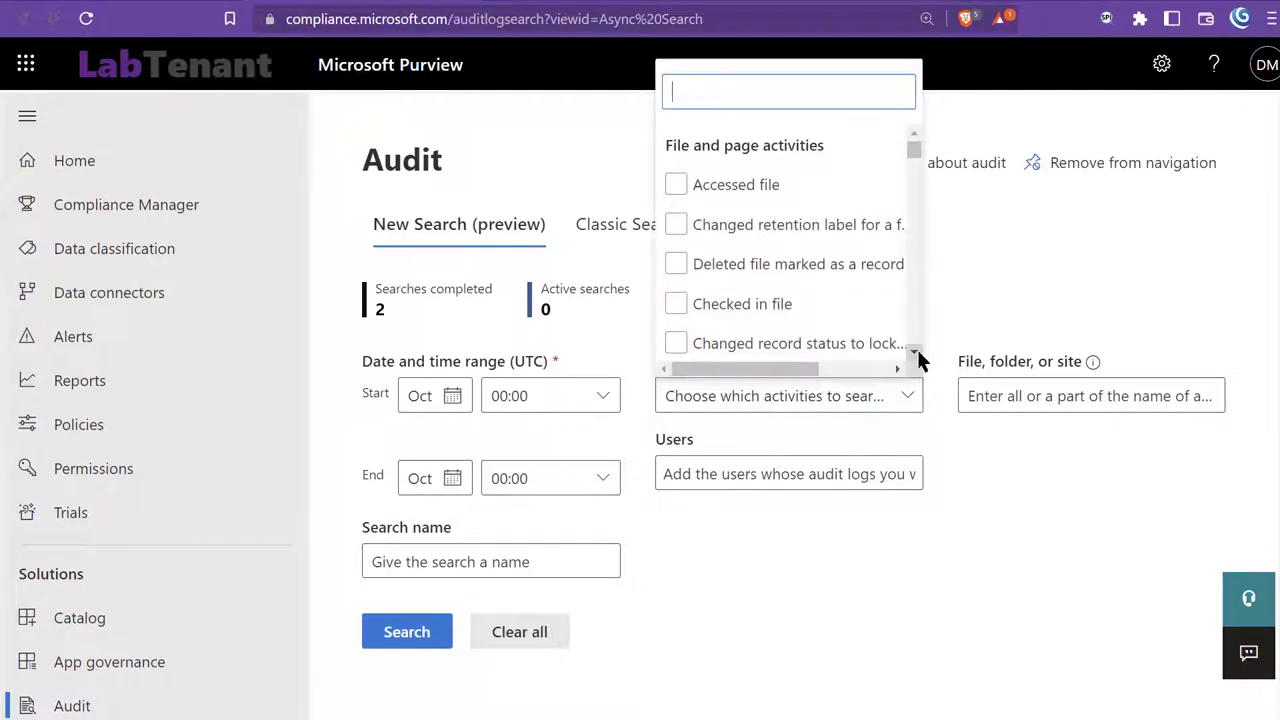
{"action": "left_click", "coordinate": [915, 354]}
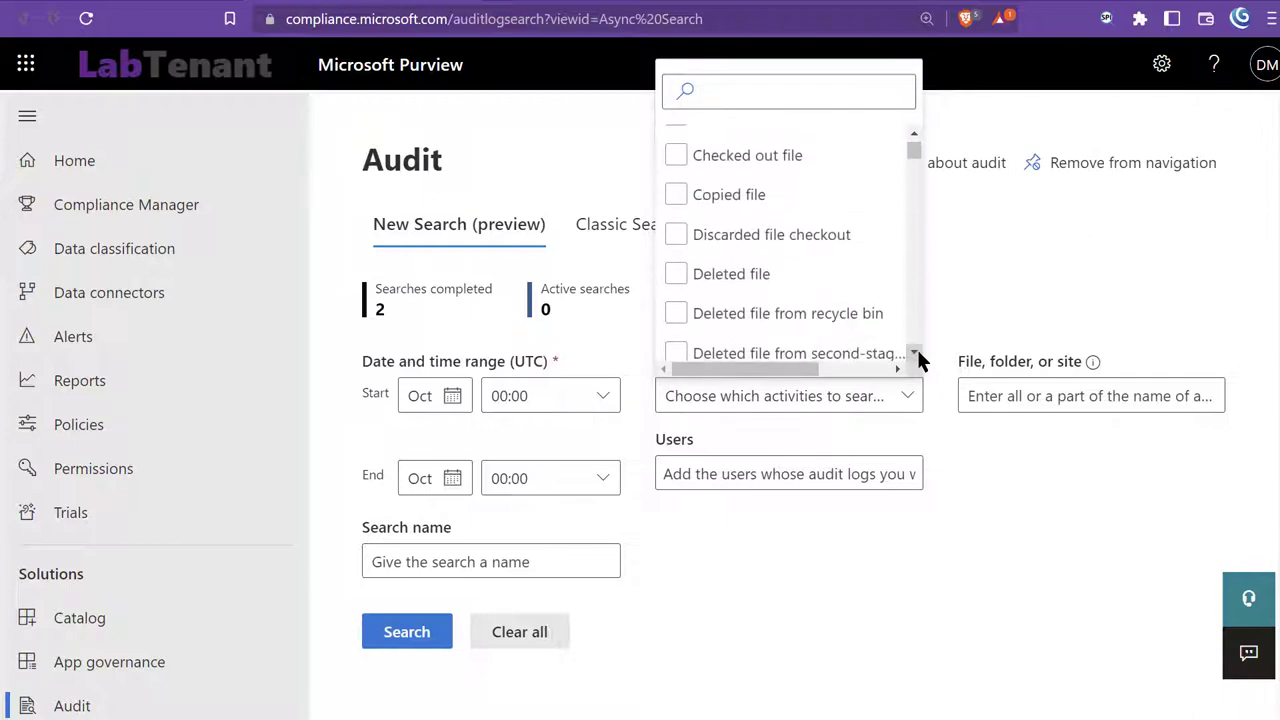
{"action": "left_click", "coordinate": [915, 354]}
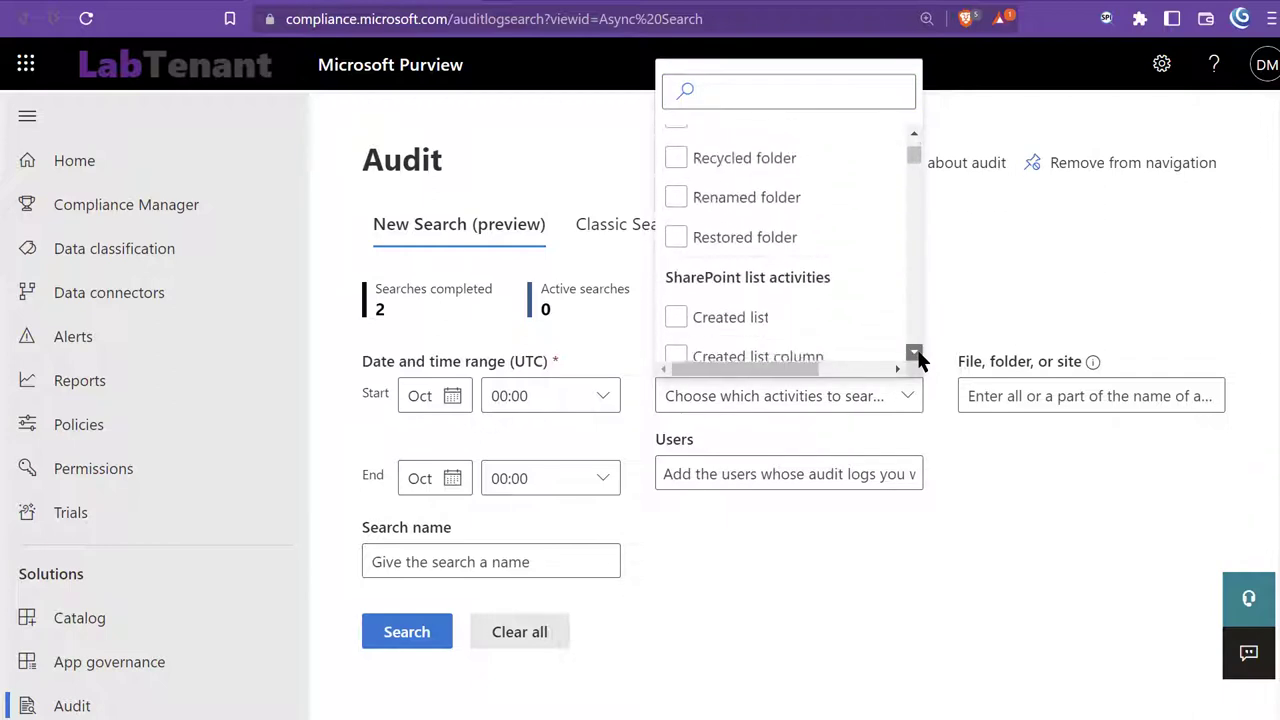
{"action": "left_click", "coordinate": [915, 354]}
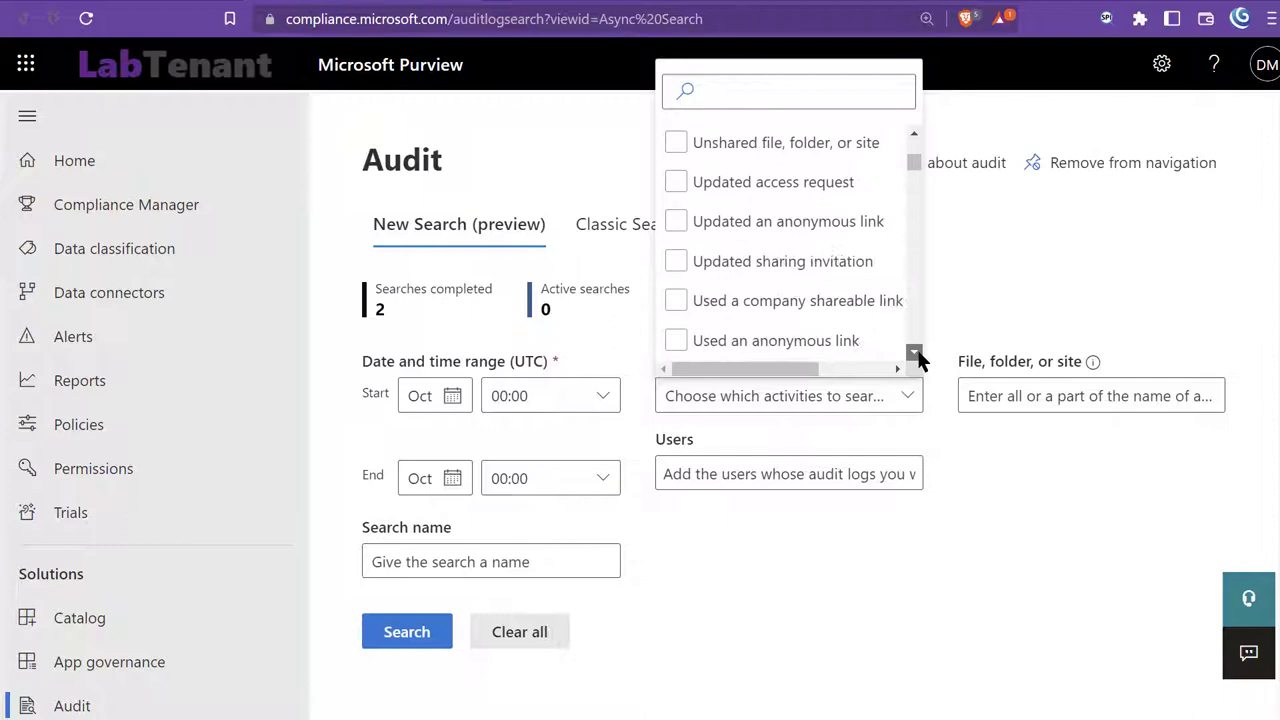
{"action": "left_click", "coordinate": [915, 354]}
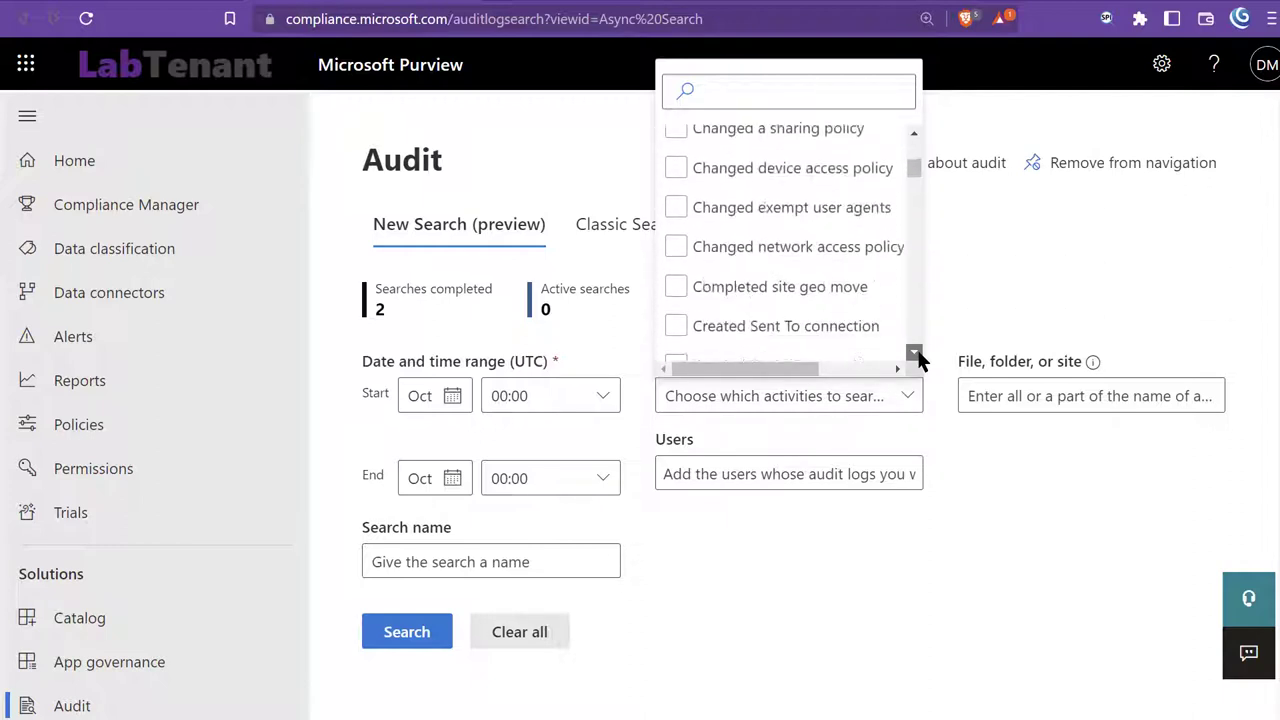
{"action": "left_click", "coordinate": [915, 354]}
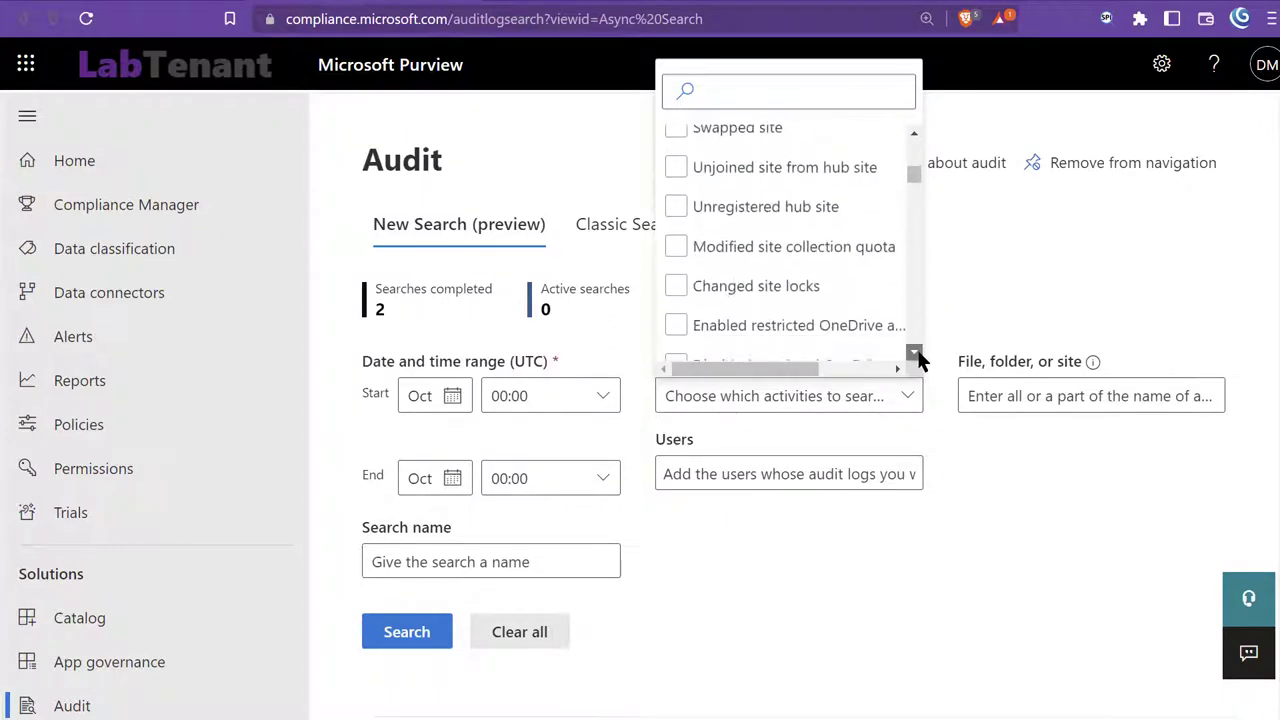
{"action": "left_click", "coordinate": [915, 354]}
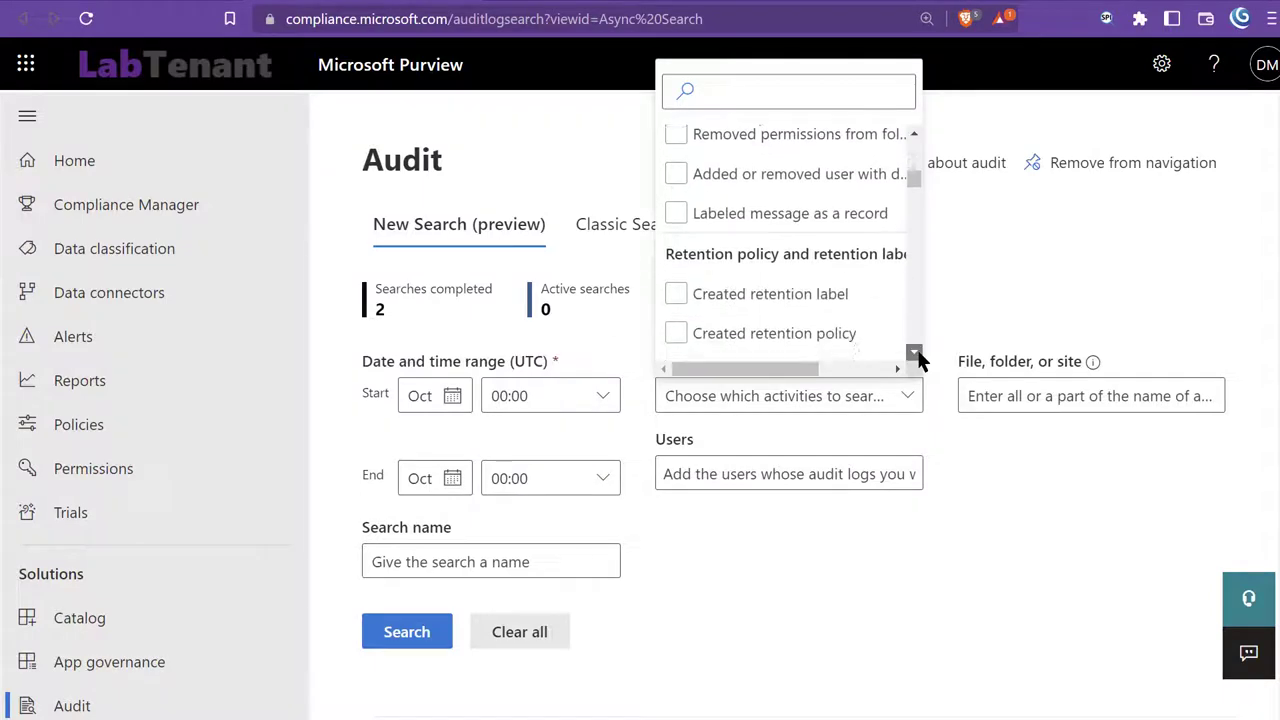
{"action": "left_click", "coordinate": [915, 354]}
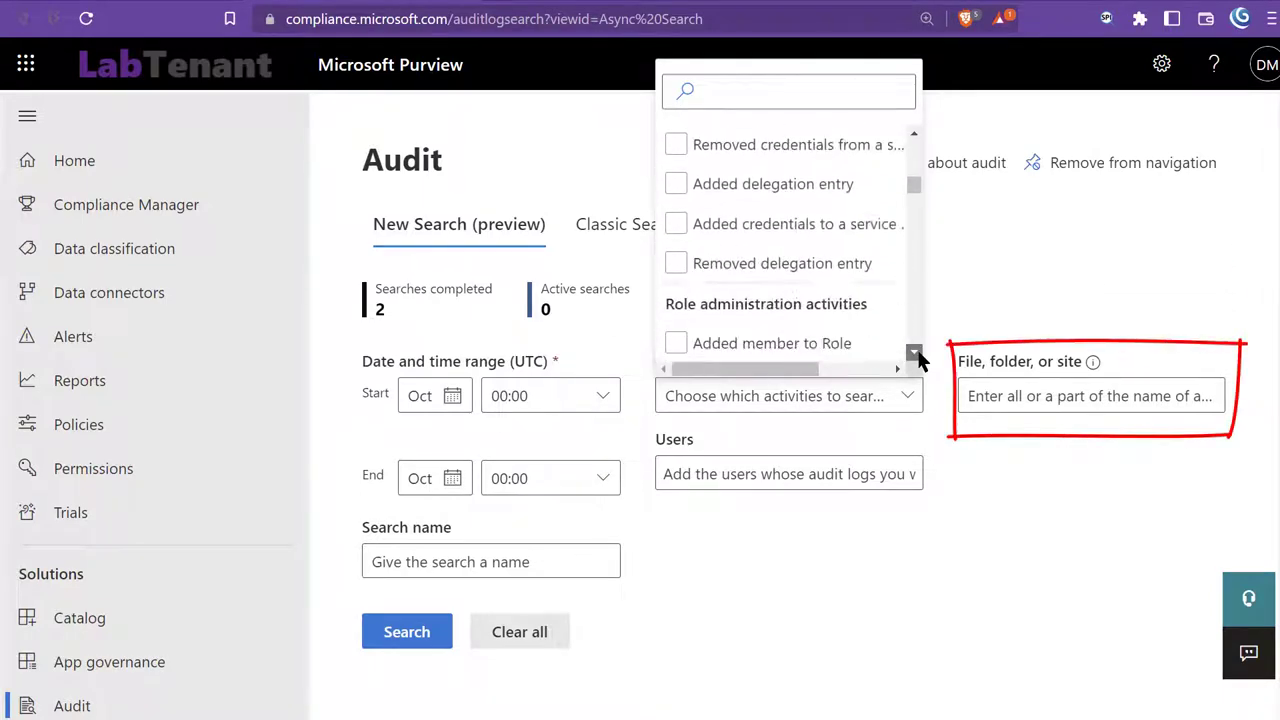
{"action": "left_click", "coordinate": [915, 354]}
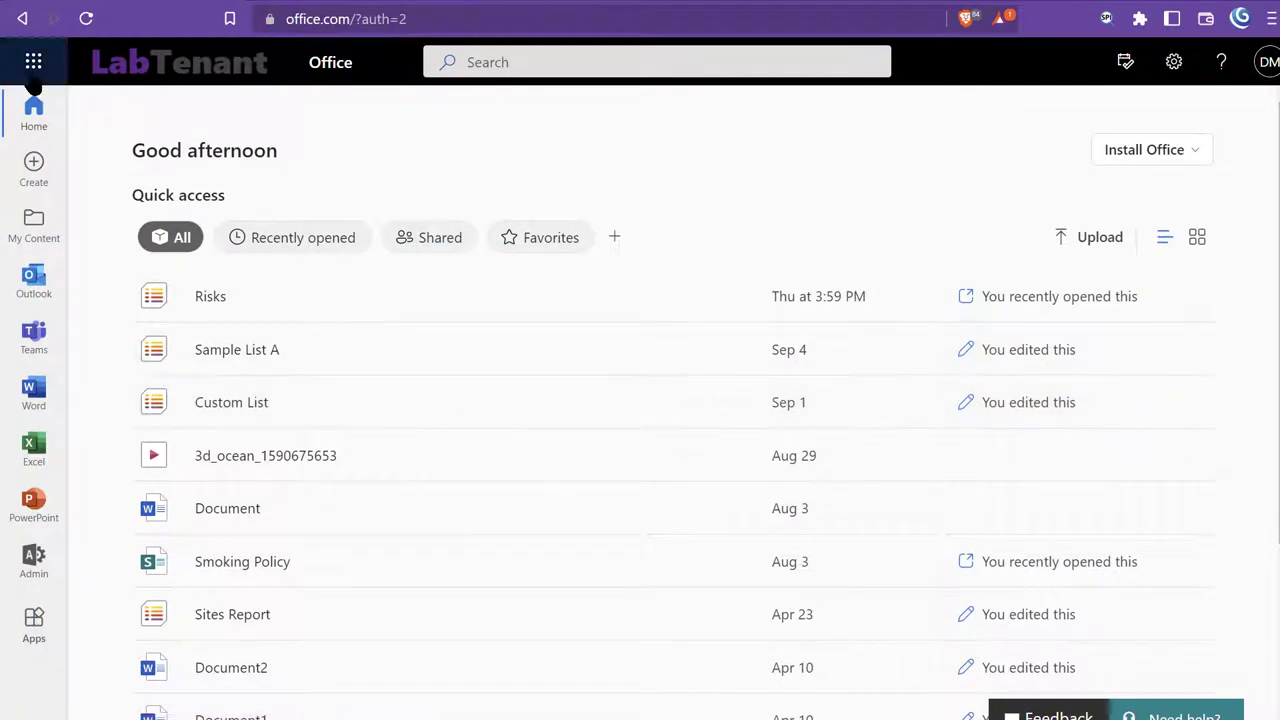
Go from Office home through the admin center and Compliance to Purview's Audit page.
{"action": "left_click", "coordinate": [33, 64]}
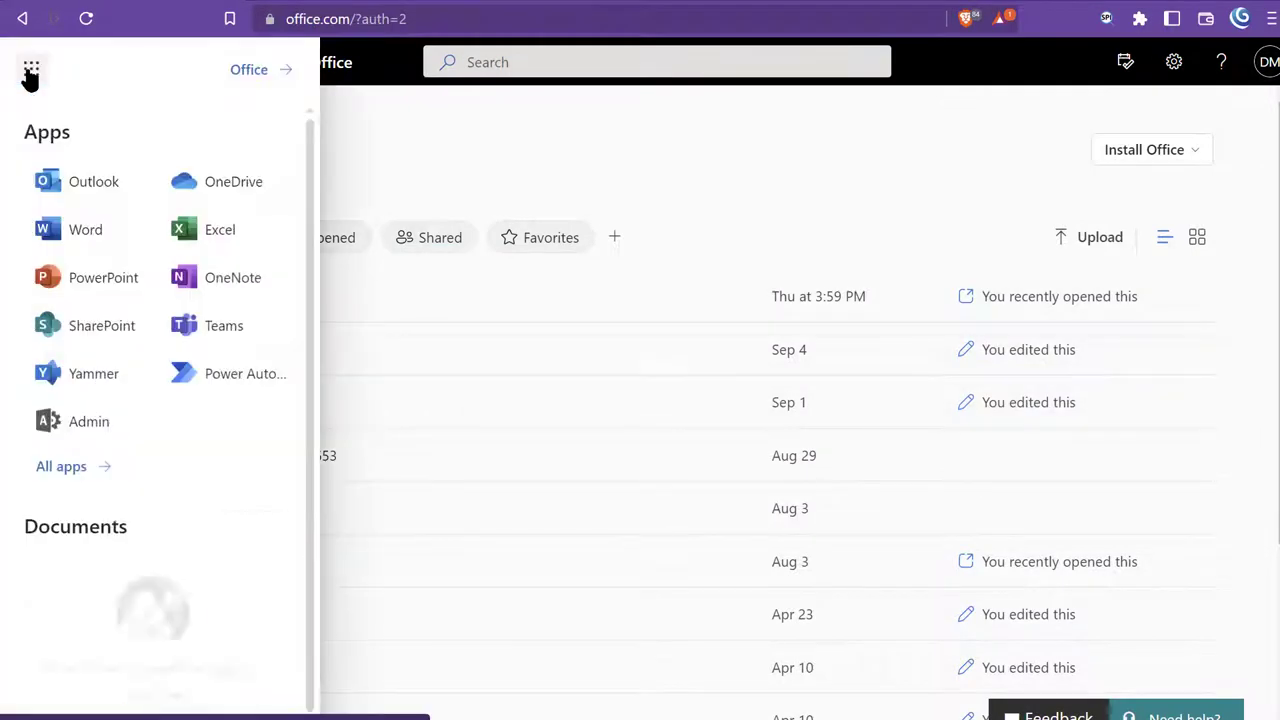
{"action": "left_click", "coordinate": [88, 422]}
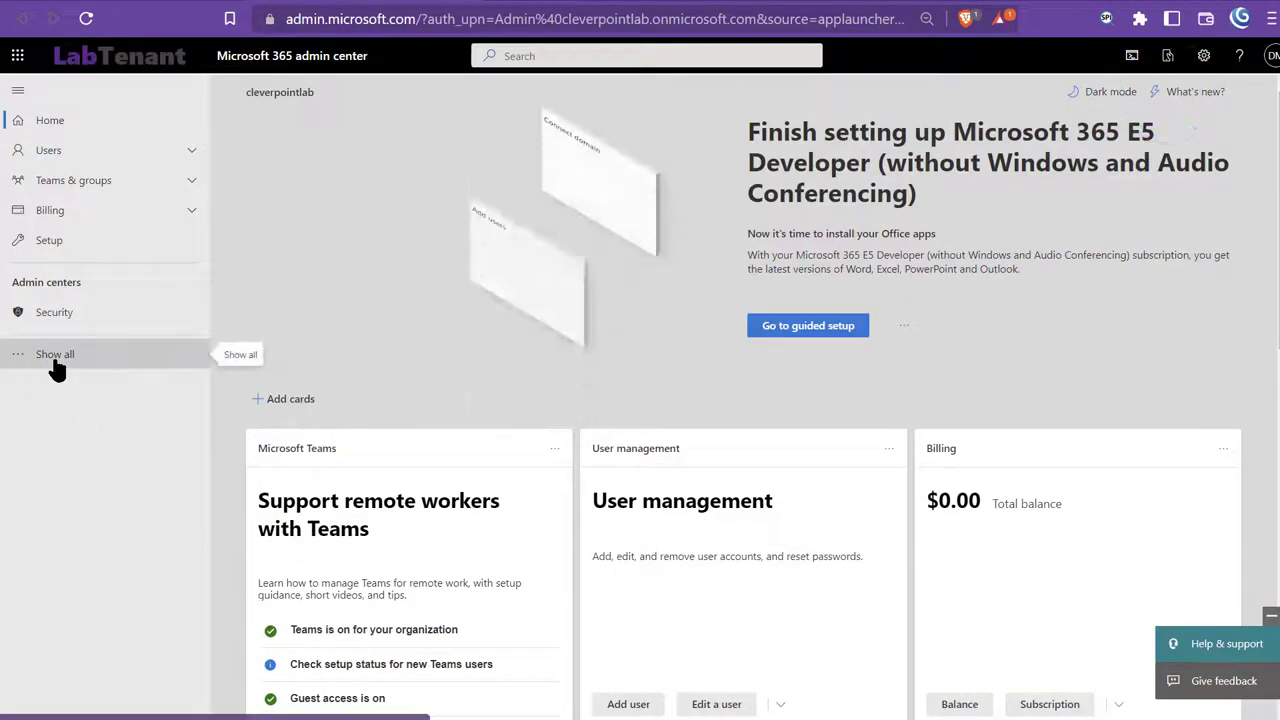
{"action": "left_click", "coordinate": [55, 356]}
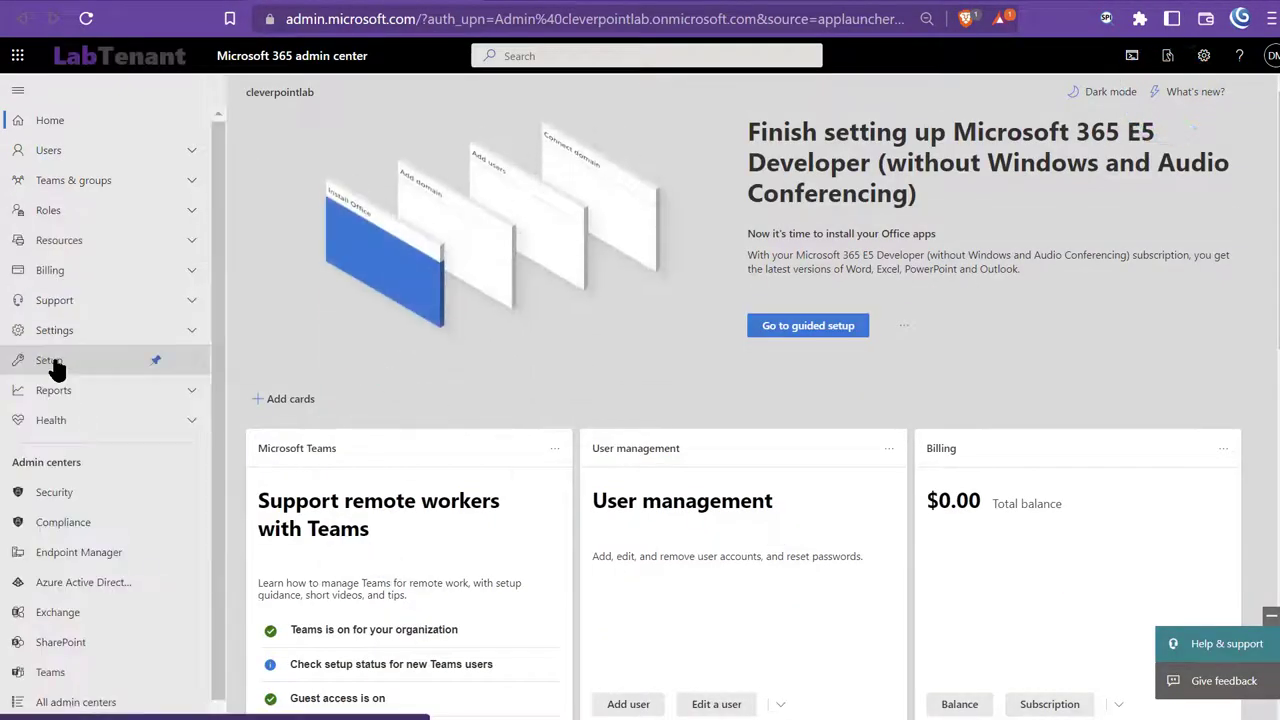
{"action": "left_click", "coordinate": [50, 522]}
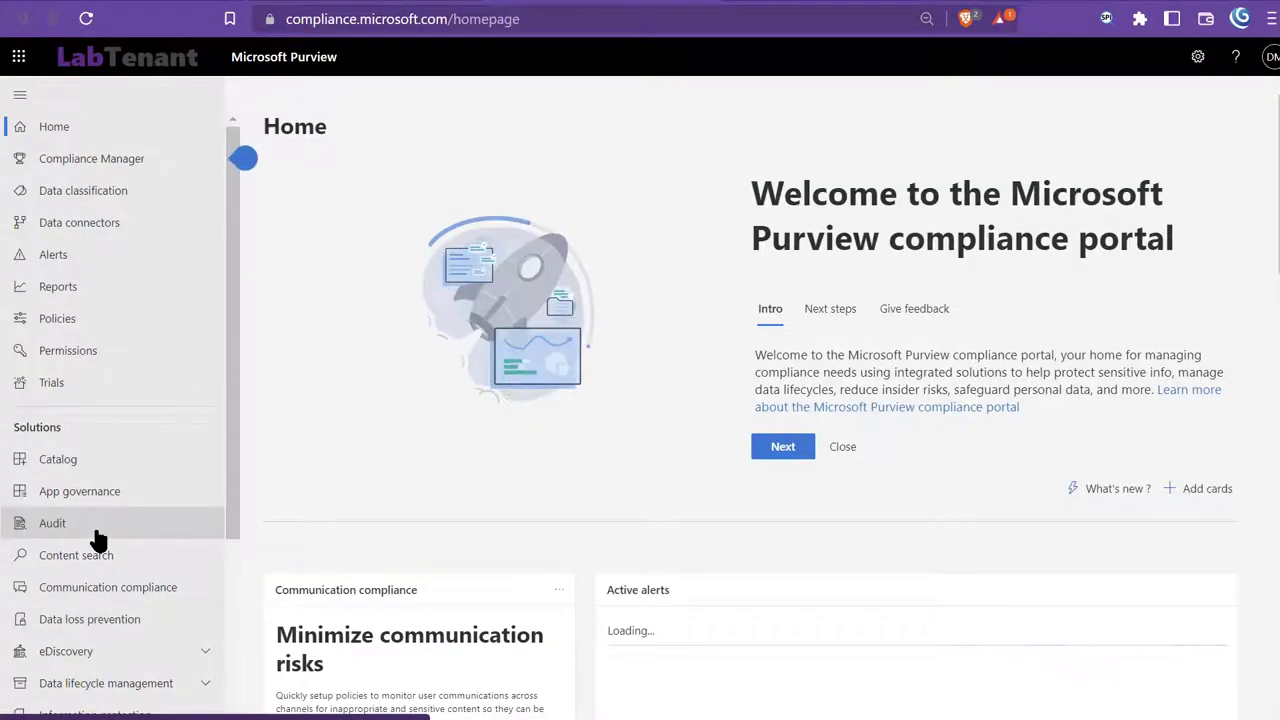
{"action": "left_click", "coordinate": [97, 530]}
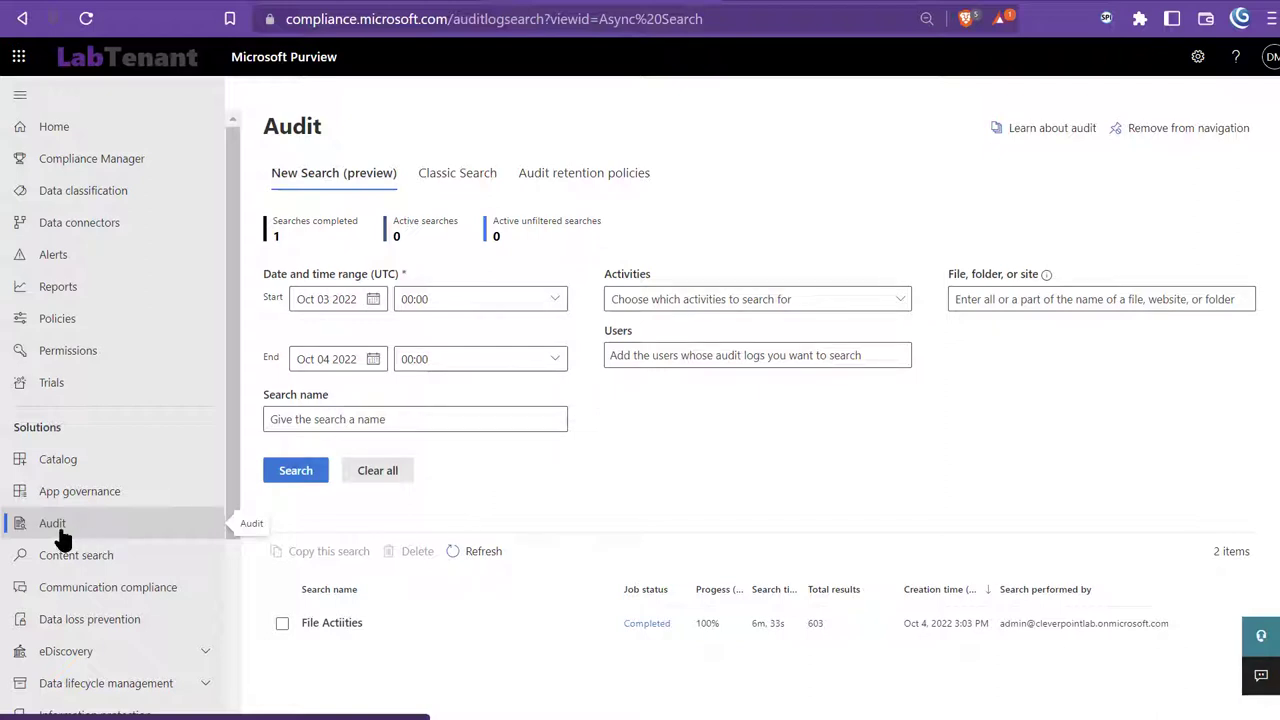
Set the start date to Jun 8 2022 and filter on the pasted migration site URL.
{"action": "left_click", "coordinate": [372, 302]}
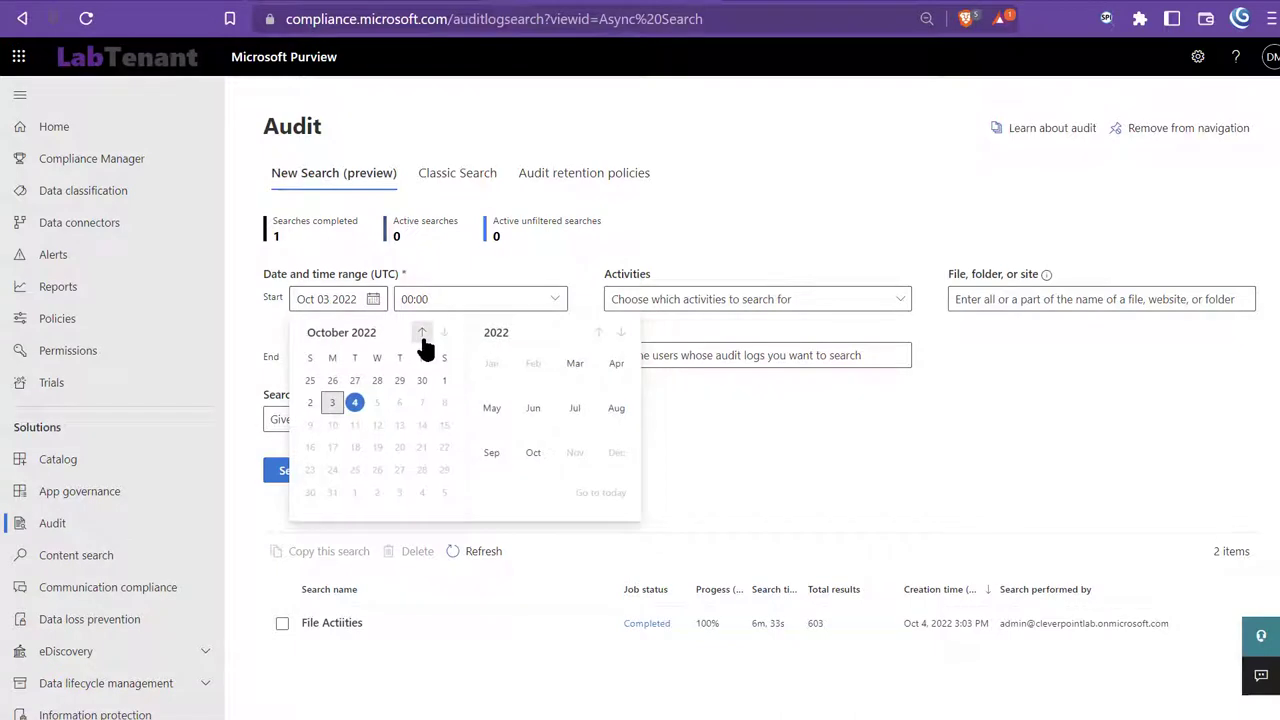
{"action": "left_click", "coordinate": [422, 334]}
{"action": "left_click", "coordinate": [422, 334]}
{"action": "left_click", "coordinate": [422, 334]}
{"action": "left_click", "coordinate": [380, 402]}
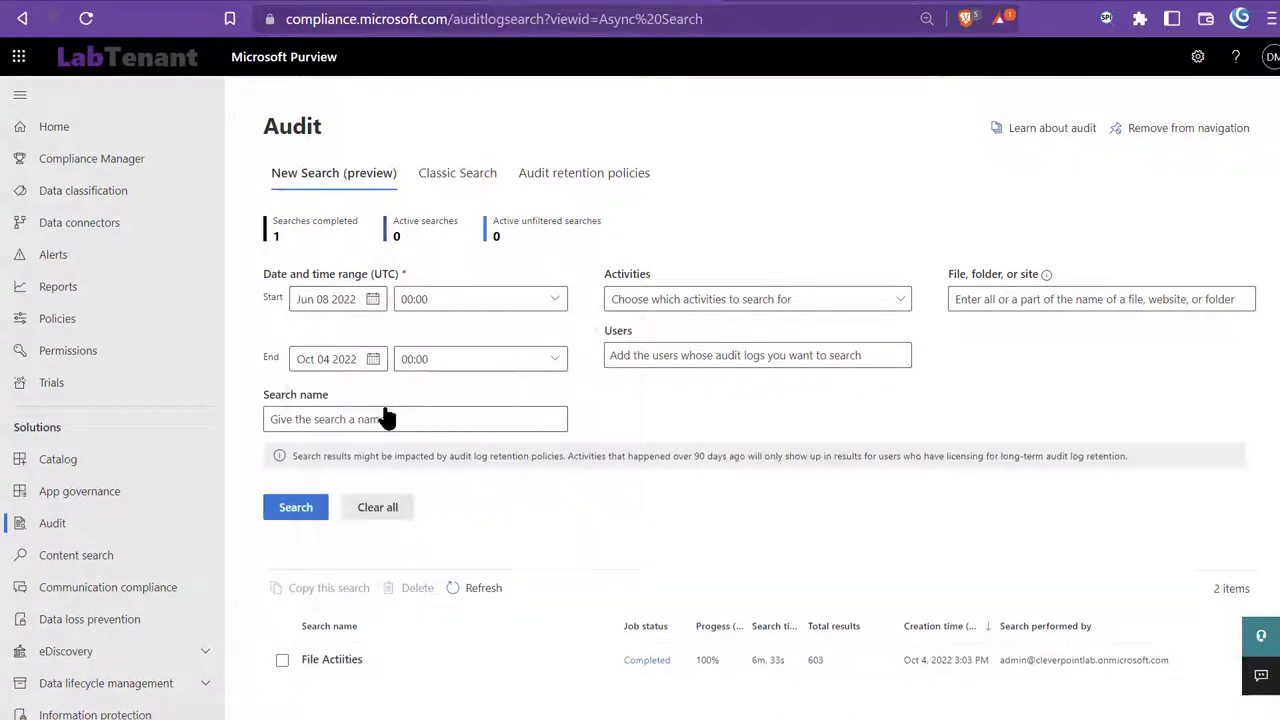
{"action": "left_click", "coordinate": [1100, 299]}
{"action": "key", "text": "ctrl+v"}
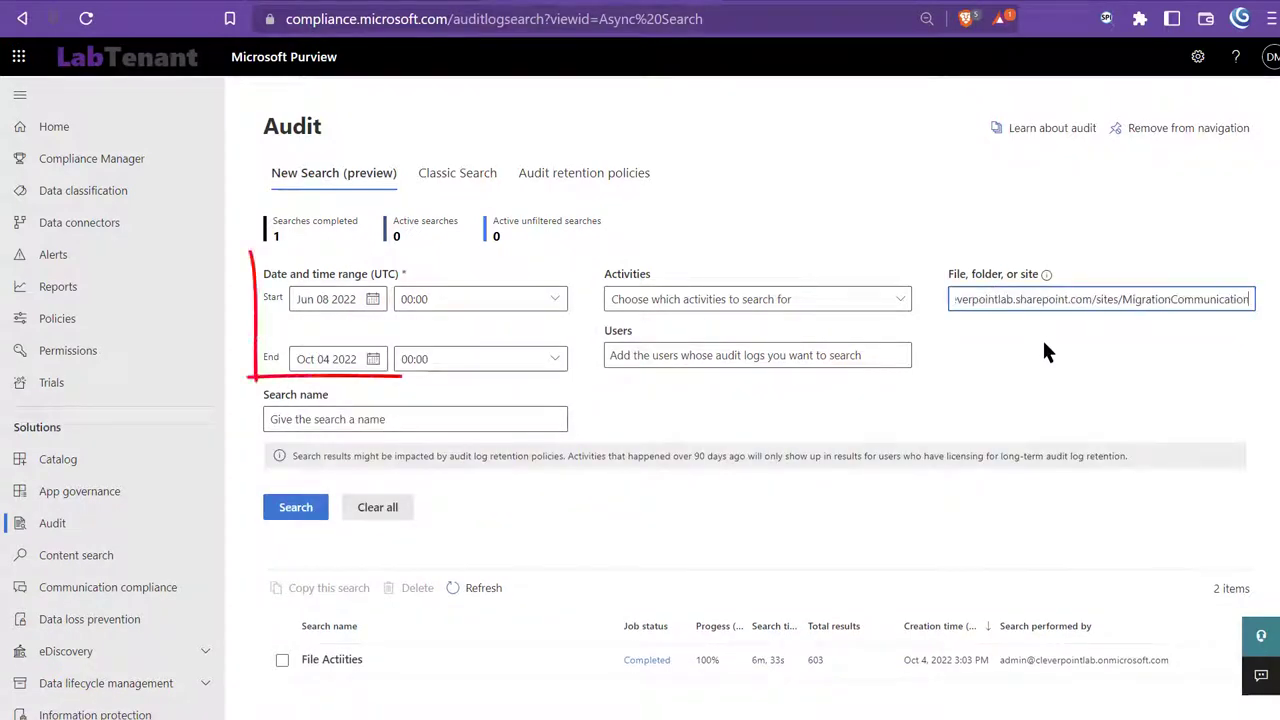
{"action": "left_click", "coordinate": [948, 353]}
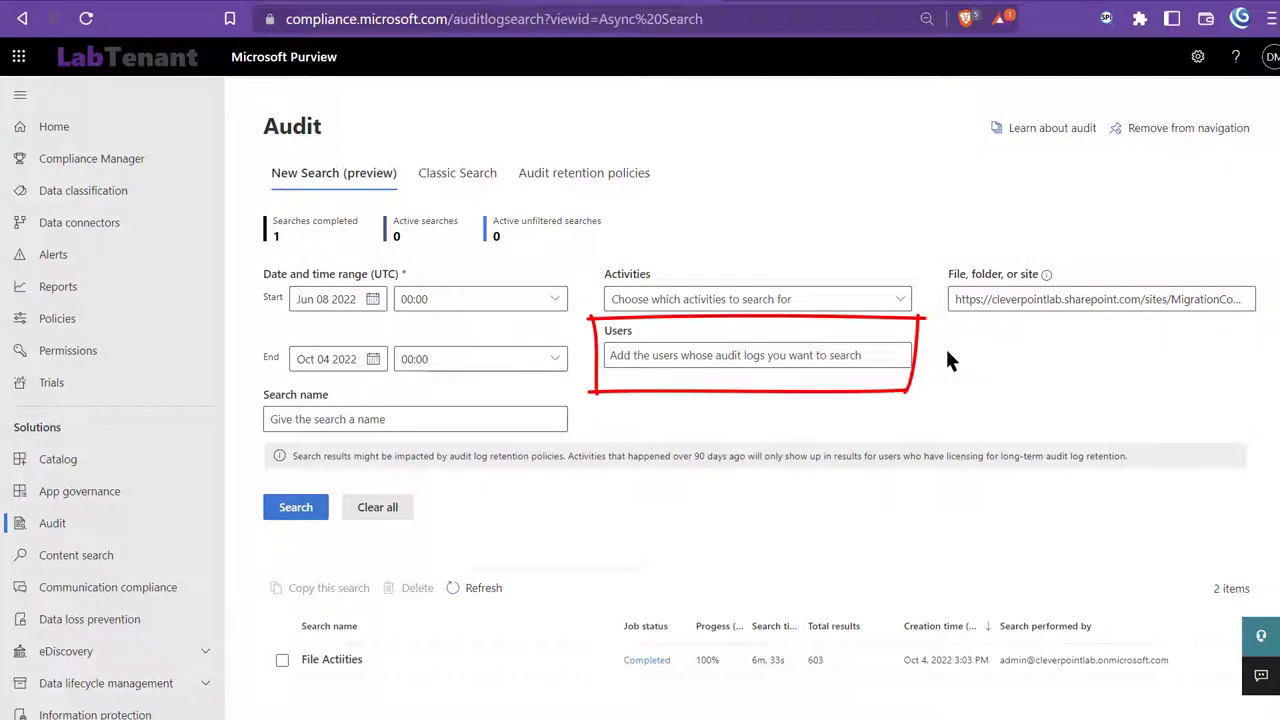
Name the search 'Migration Site Activities' and run it.
{"action": "left_click", "coordinate": [367, 418]}
{"action": "type", "text": "Migr"}
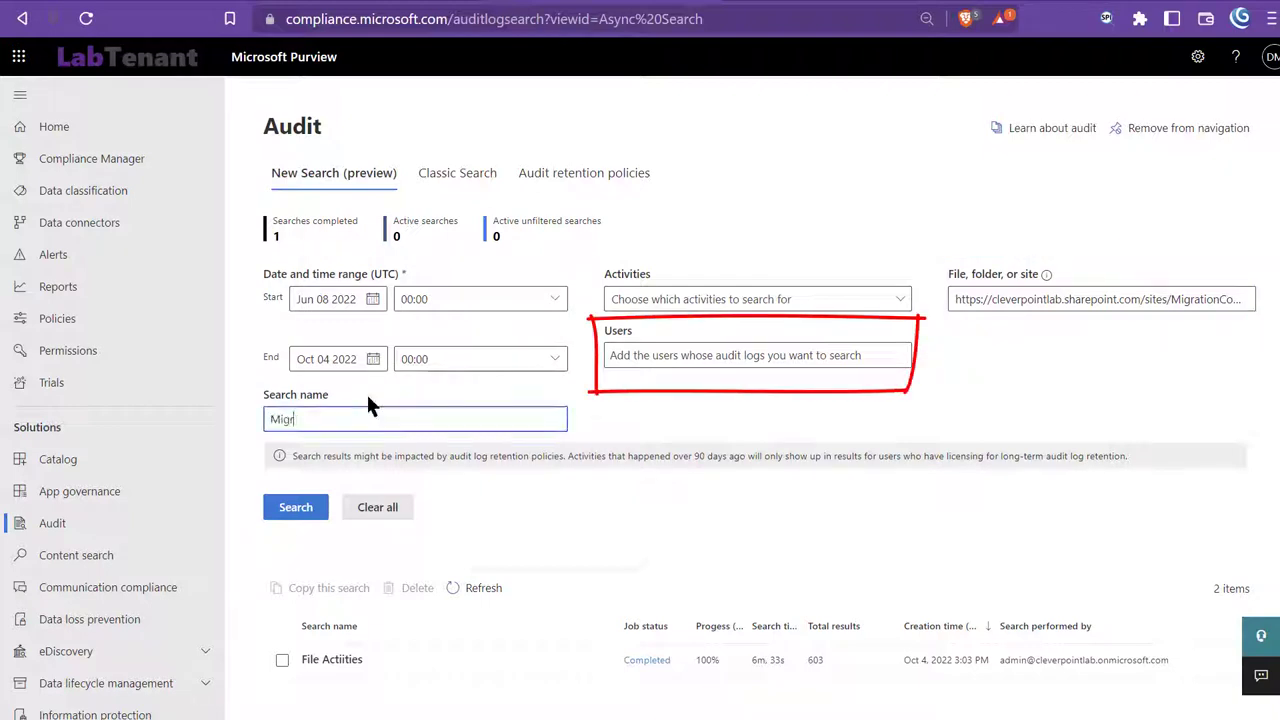
{"action": "type", "text": "ation Site Activities"}
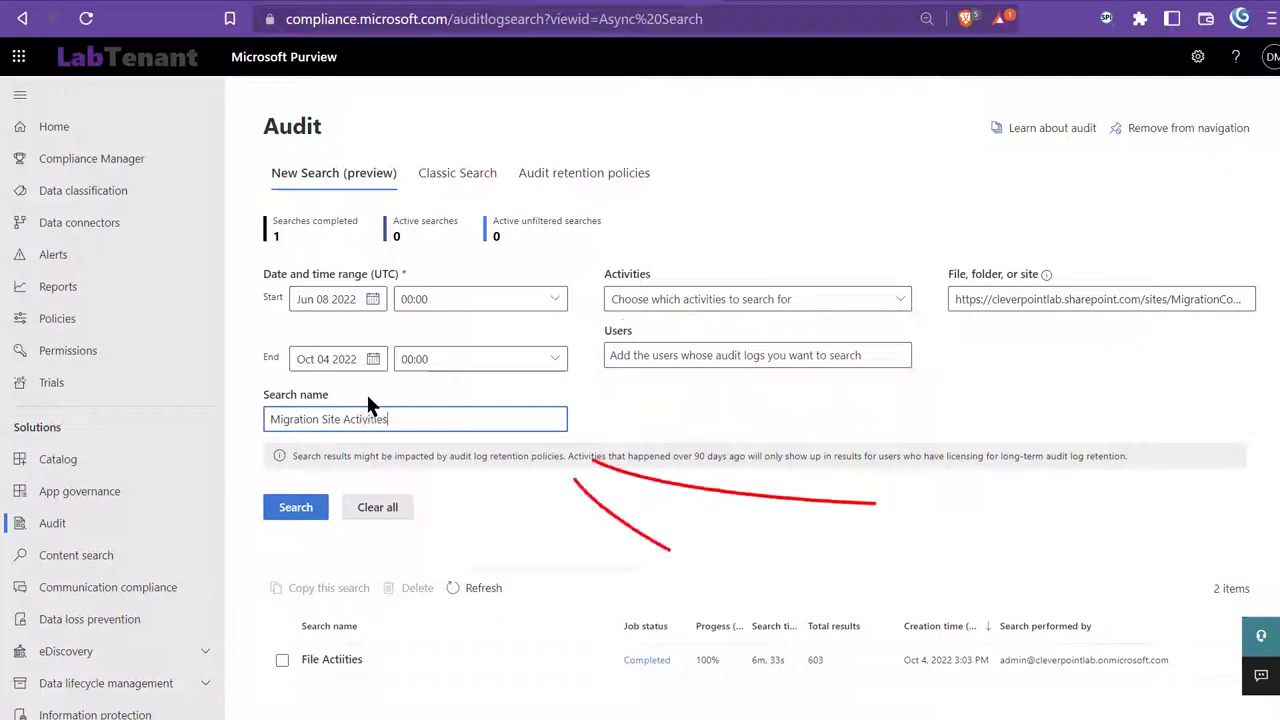
{"action": "left_click", "coordinate": [295, 507]}
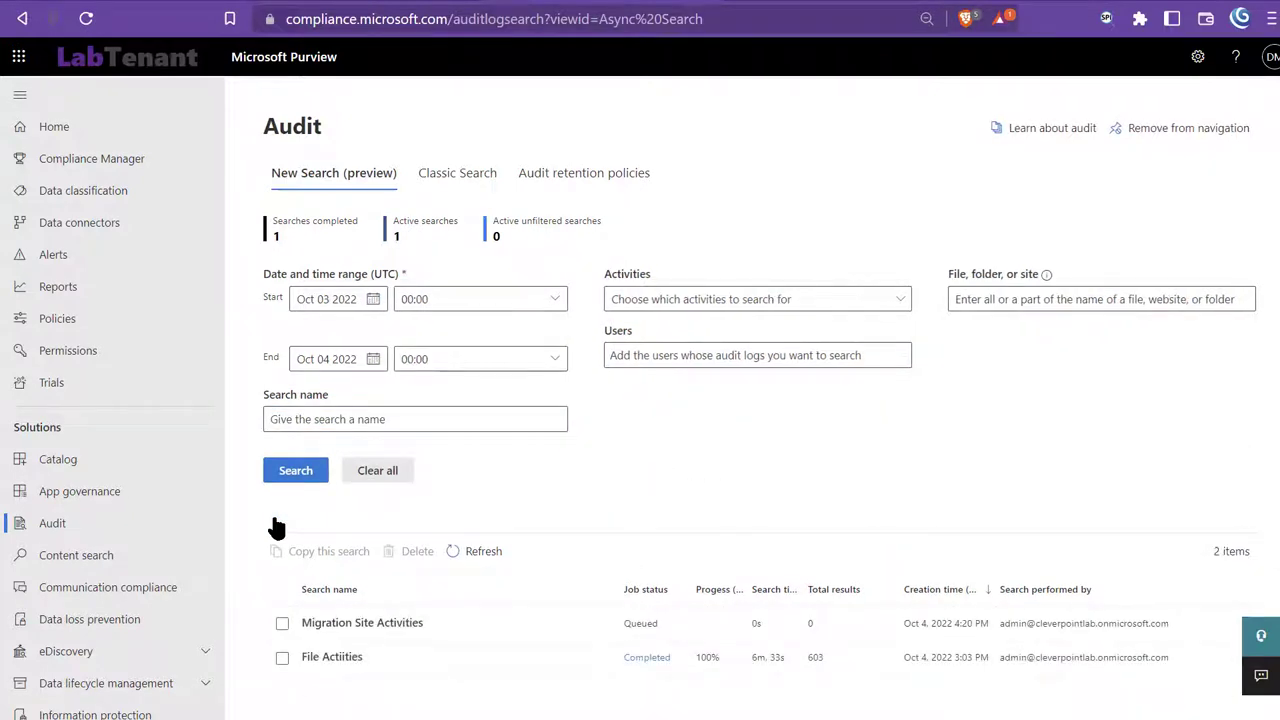
Export all 950 Migration Site Activities results and download the file.
{"action": "left_click_drag", "start_coordinate": [662, 622], "coordinate": [620, 622]}
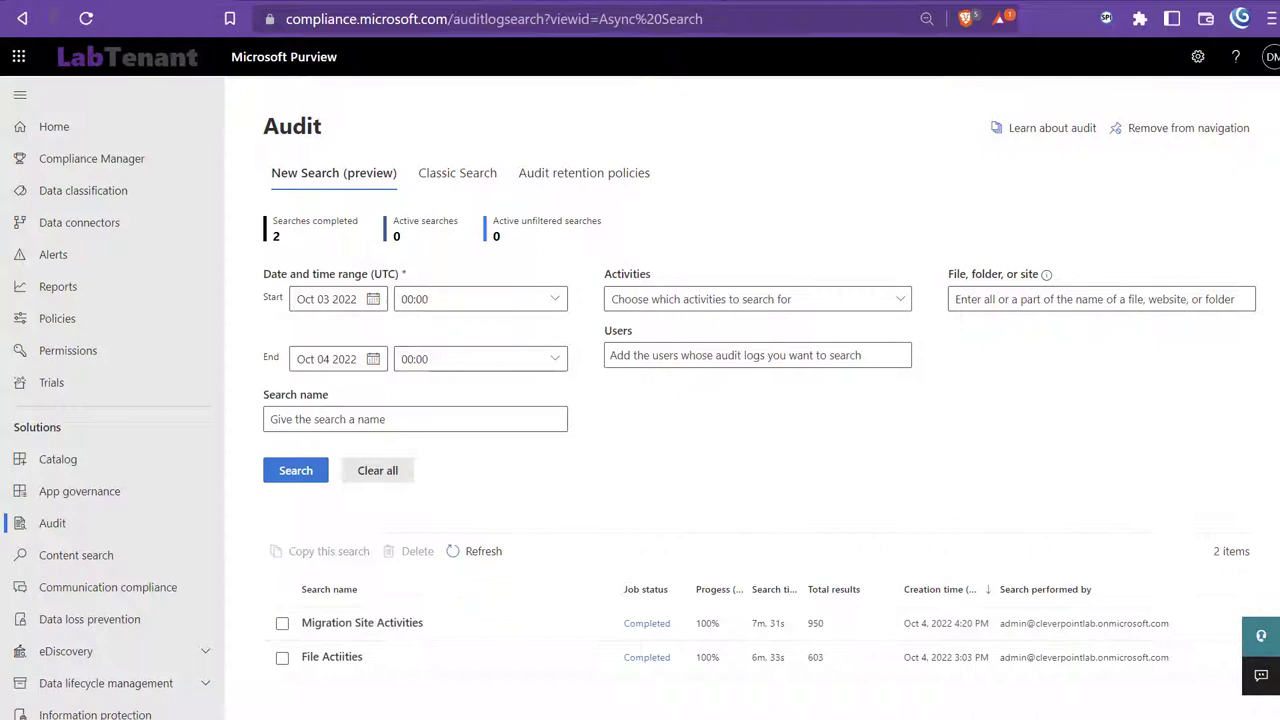
{"action": "left_click", "coordinate": [322, 622]}
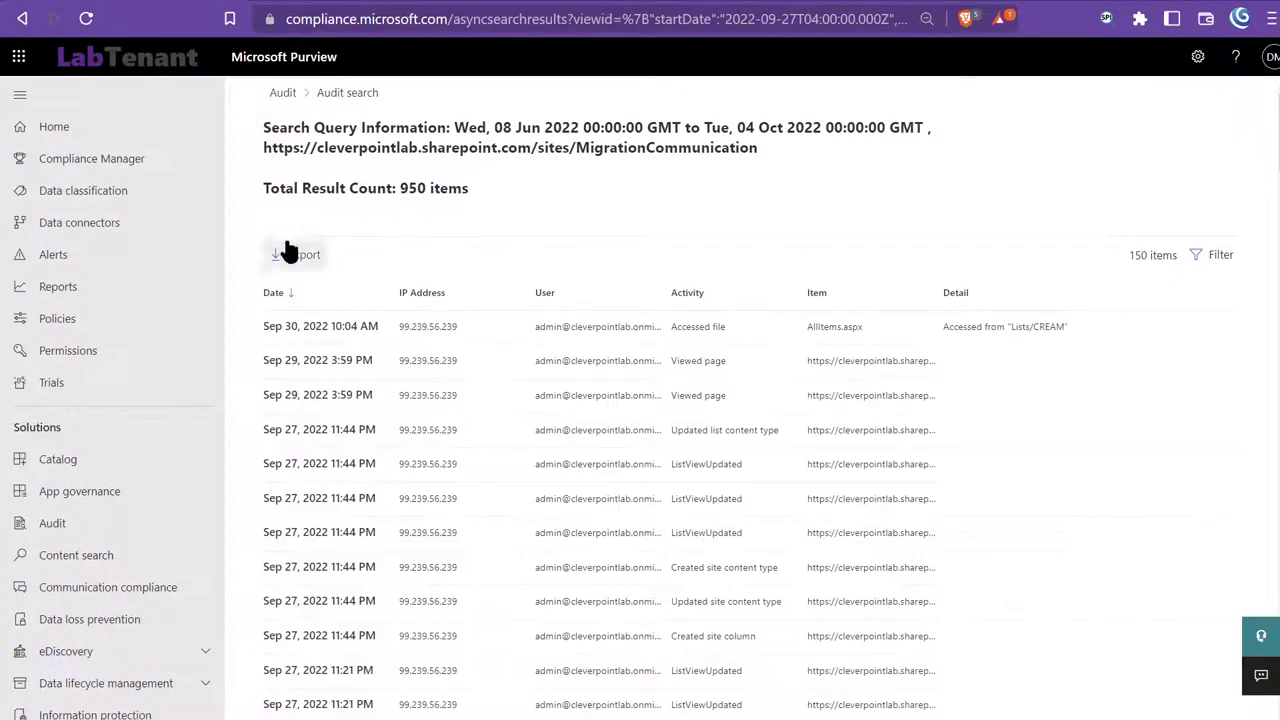
{"action": "left_click", "coordinate": [287, 251]}
{"action": "left_click", "coordinate": [458, 415]}
Save the export as 'Migration Site Audit' and open the CSV in Excel.
{"action": "type", "text": "Migration Site Audit"}
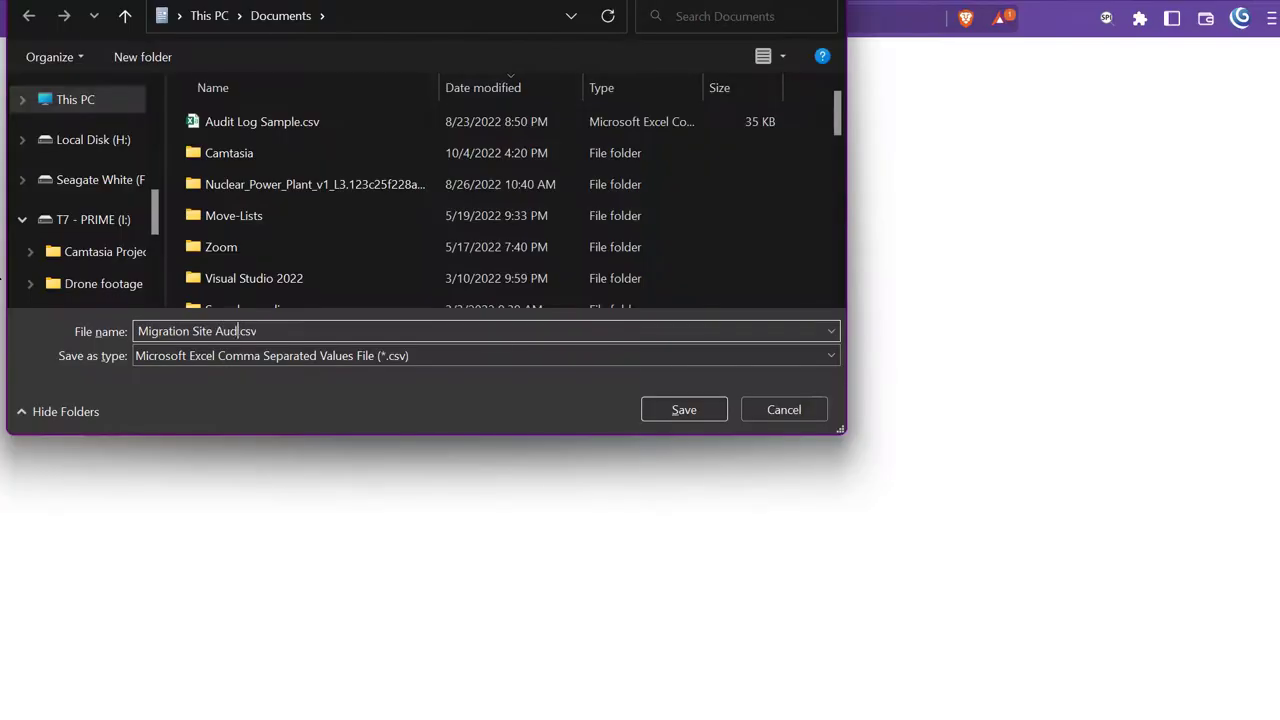
{"action": "key", "text": "Return"}
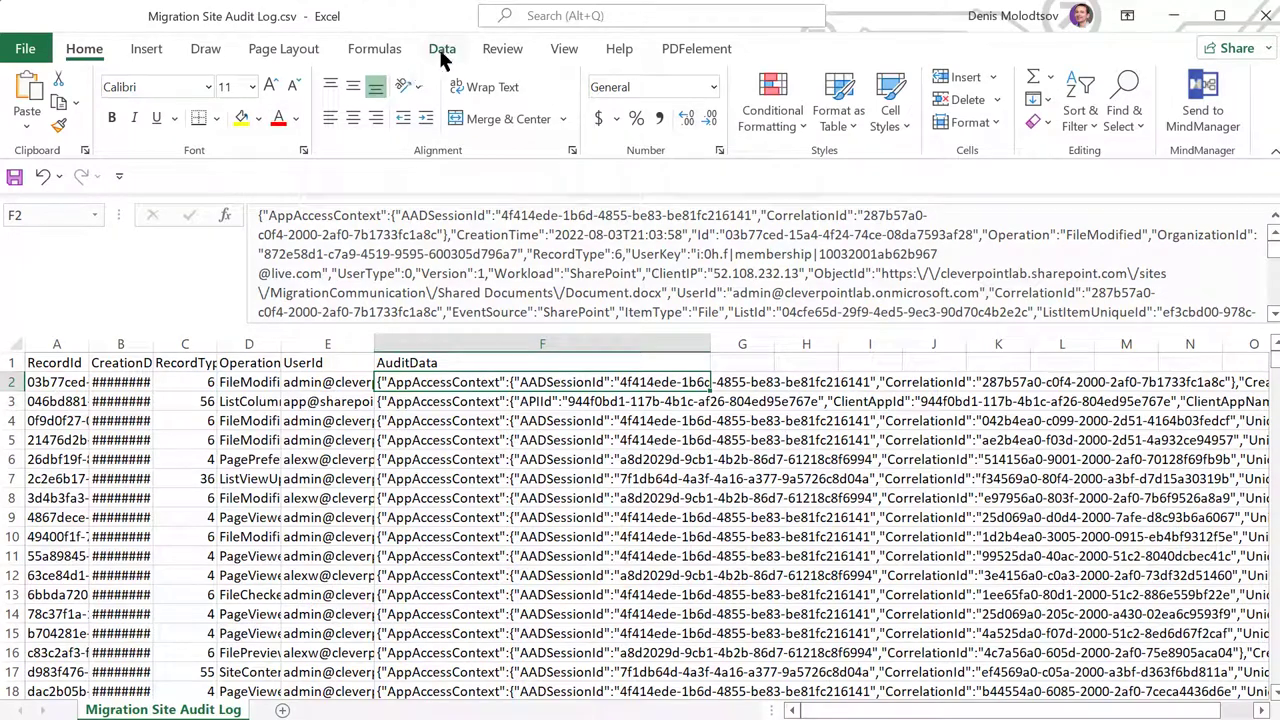
{"action": "left_click", "coordinate": [442, 49]}
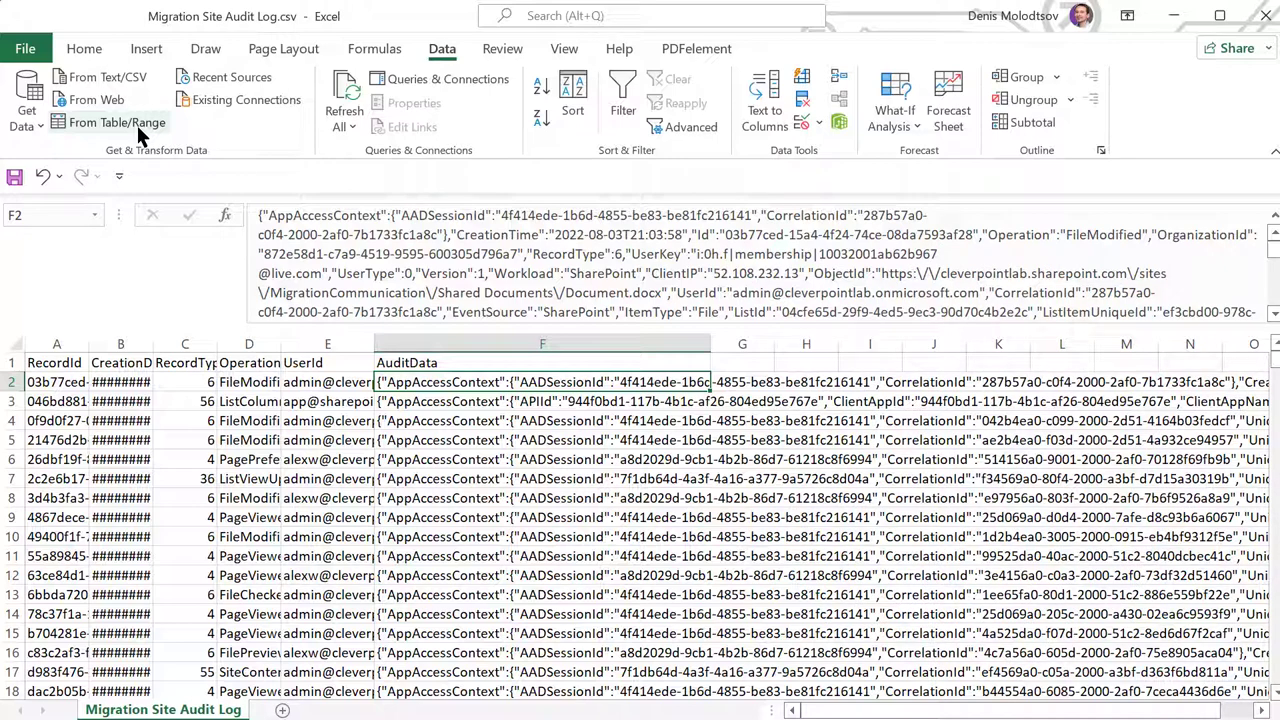
Turn all the audit data ($A$1:$F$949, with headers) into a table loaded into Power Query.
{"action": "left_click", "coordinate": [137, 124]}
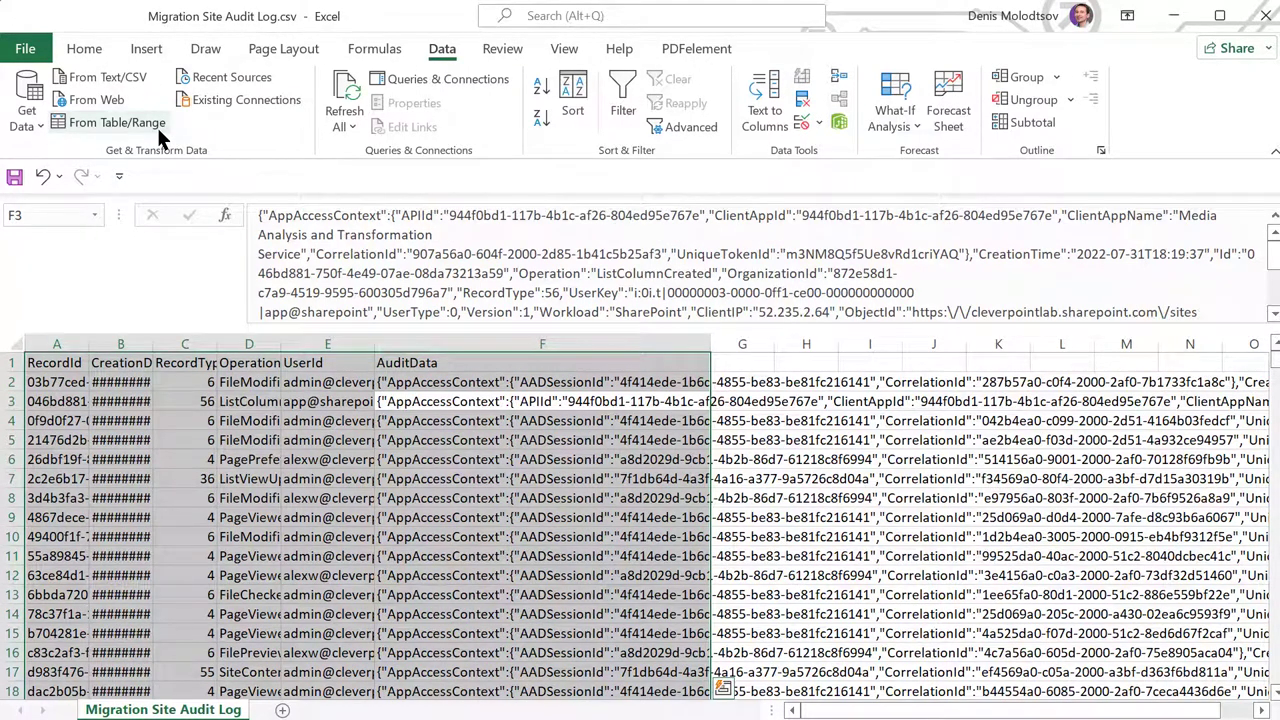
{"action": "key", "text": "ctrl+a"}
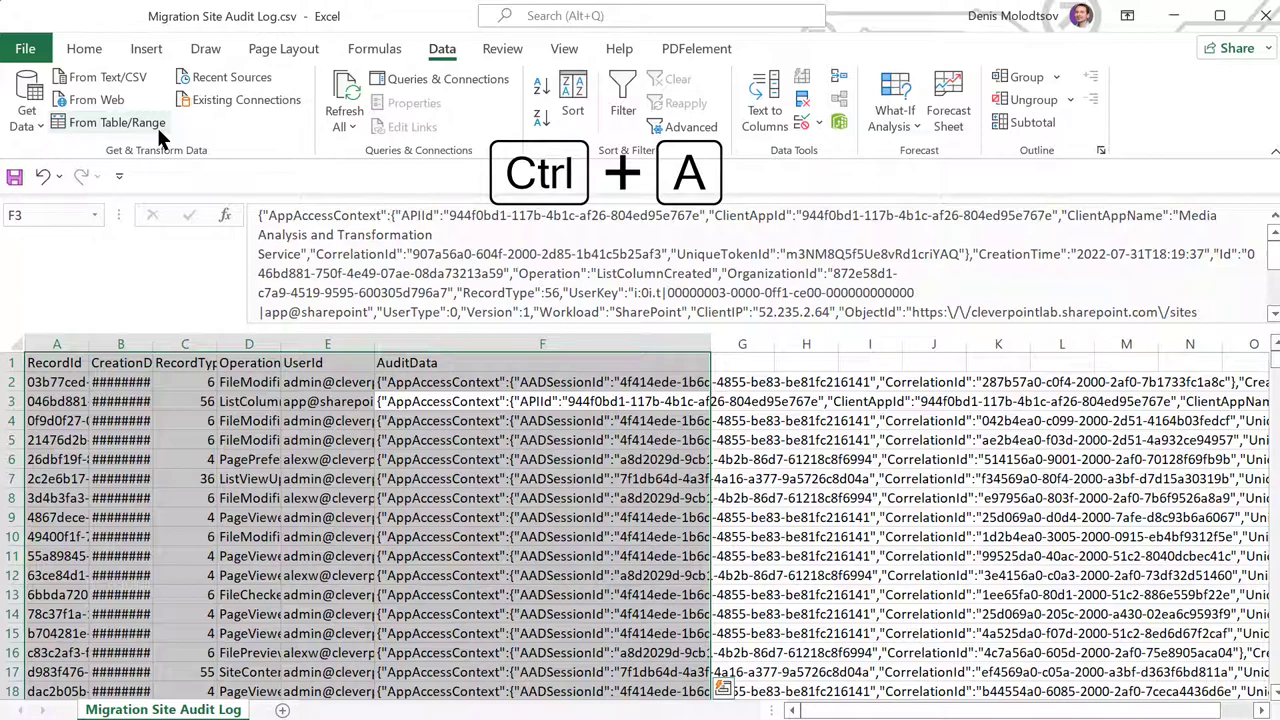
{"action": "left_click", "coordinate": [159, 131]}
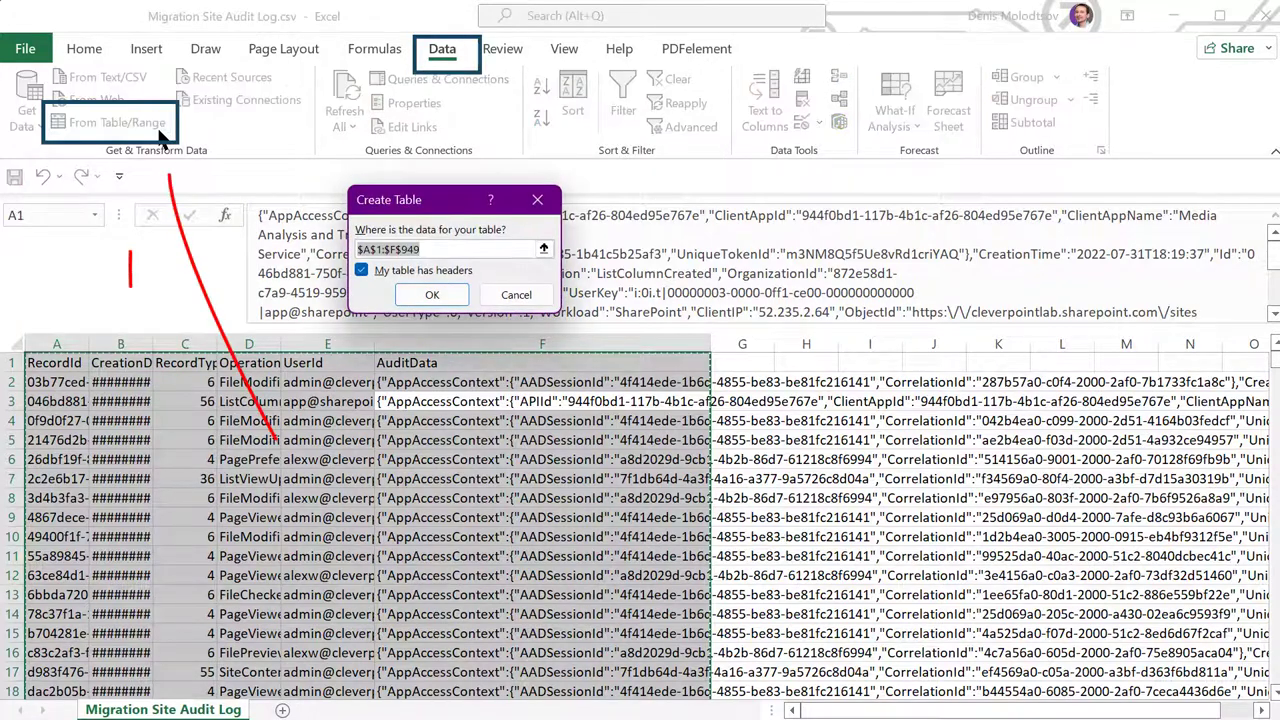
{"action": "left_click", "coordinate": [430, 297]}
{"action": "left_click_drag", "start_coordinate": [449, 694], "coordinate": [755, 692]}
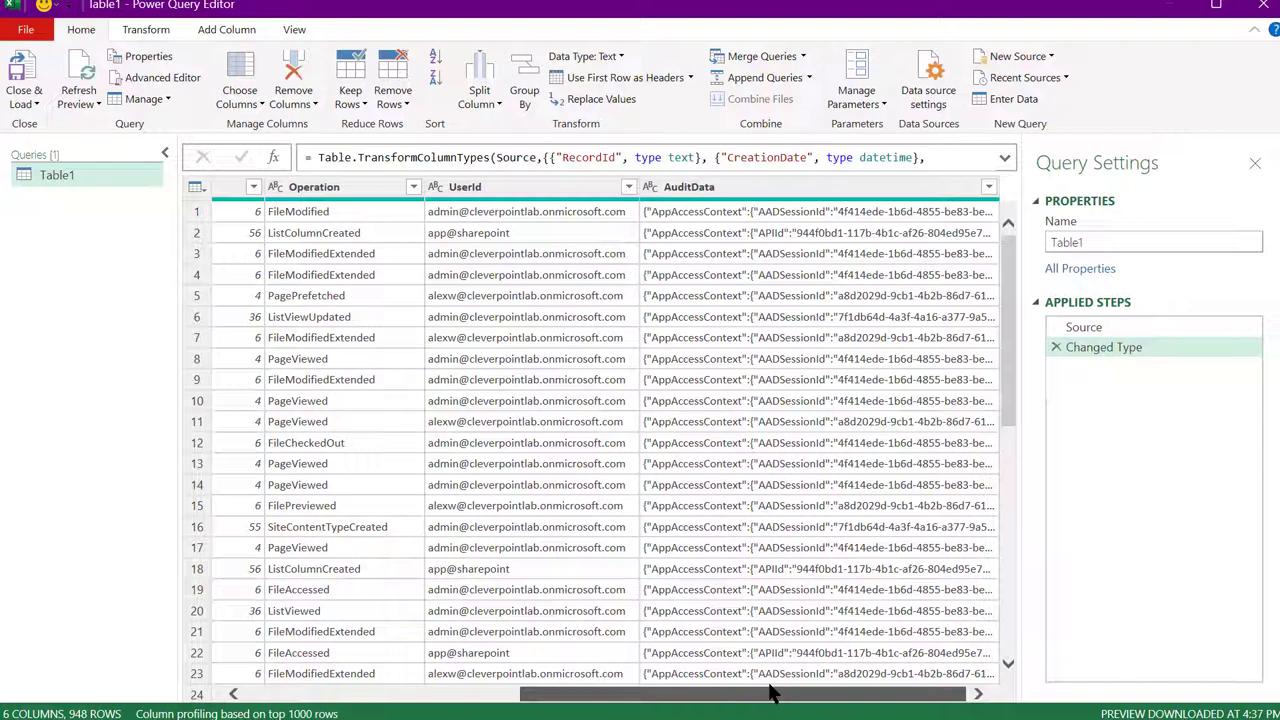
Parse AuditData as JSON and clear every field from its expand list.
{"action": "right_click", "coordinate": [958, 195]}
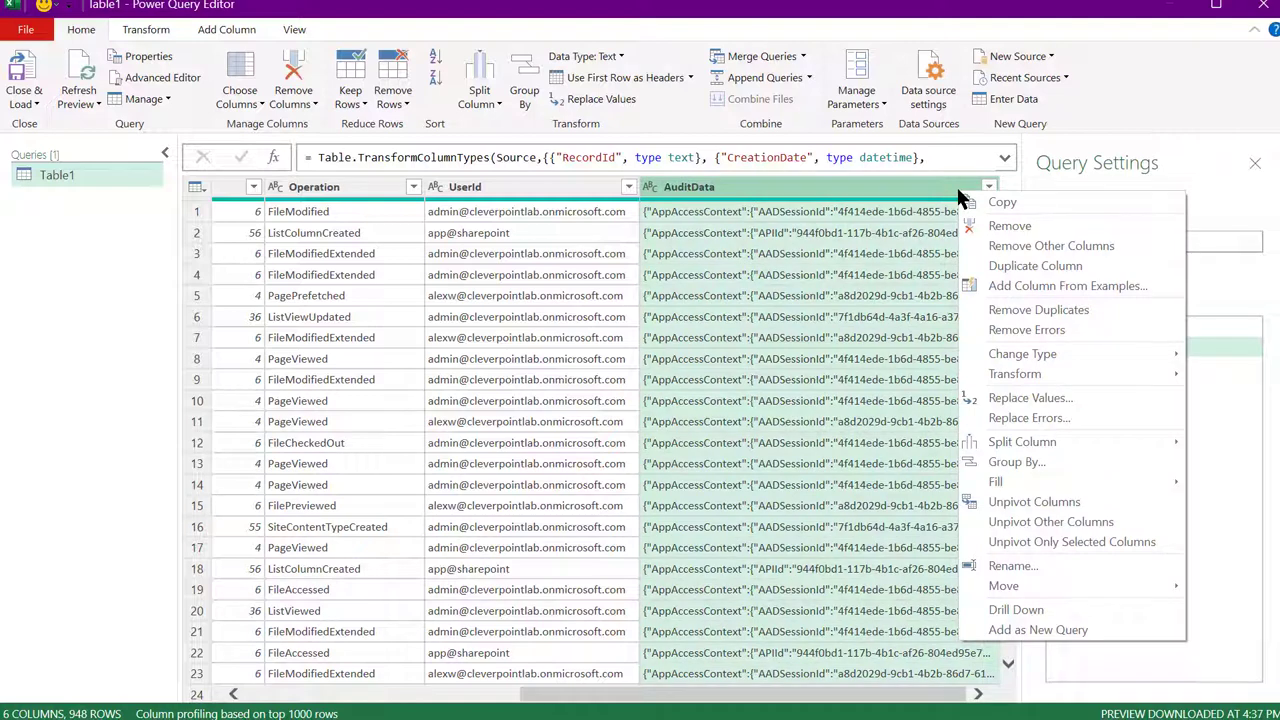
{"action": "mouse_move", "coordinate": [1015, 374]}
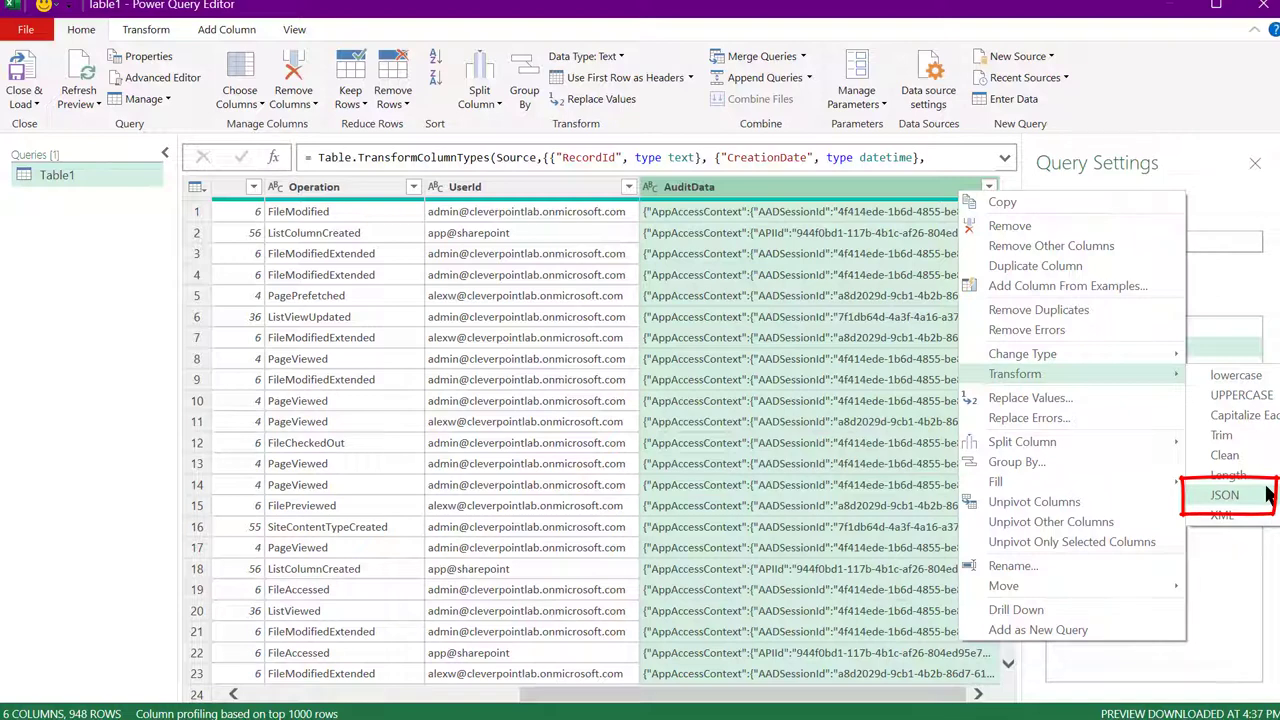
{"action": "left_click", "coordinate": [1225, 495]}
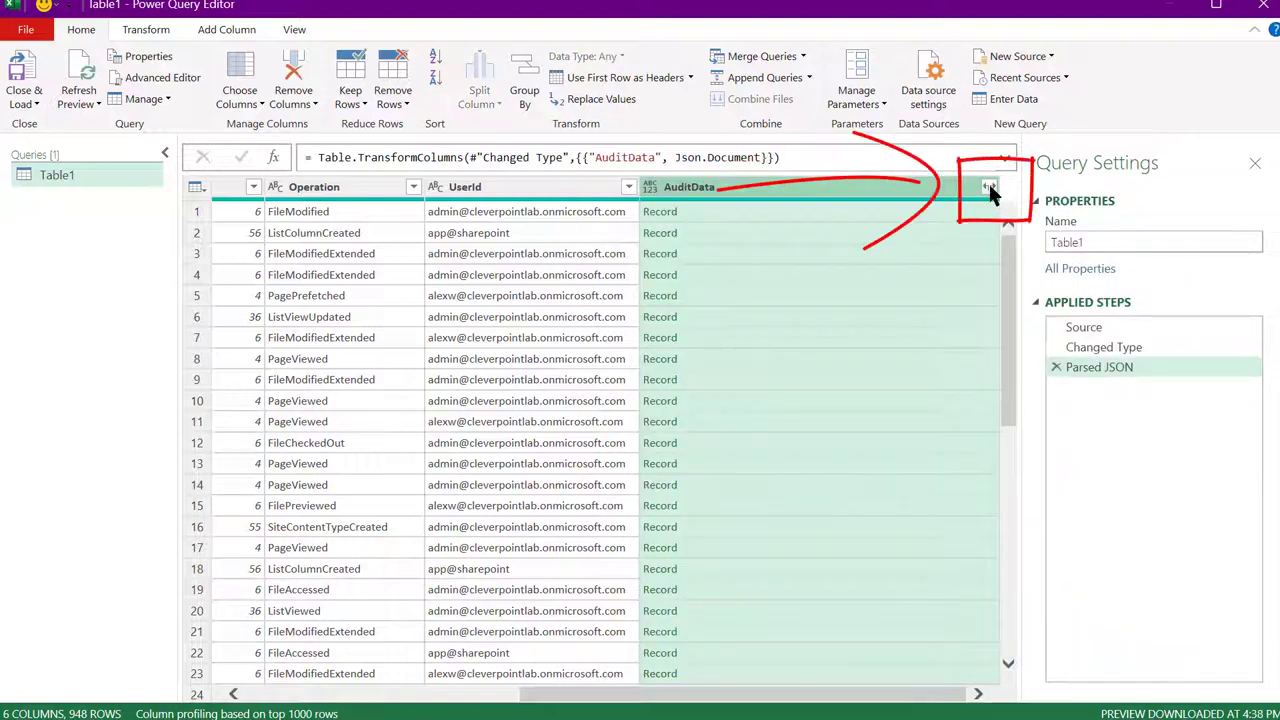
{"action": "left_click", "coordinate": [989, 188]}
{"action": "left_click", "coordinate": [697, 248]}
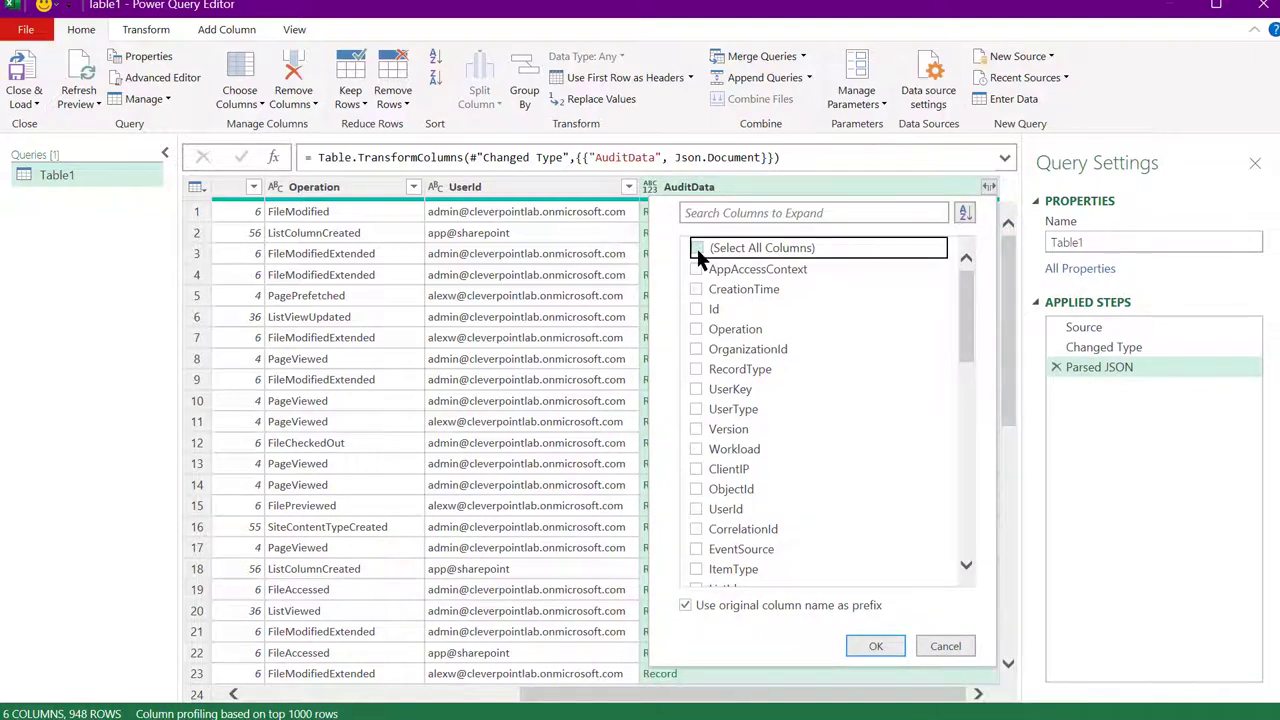
Expand AuditData into Operation, EventSource, ClientIP, SiteUrl, SourceFileName and SourceRelativeUrl columns.
{"action": "left_click", "coordinate": [736, 328]}
{"action": "scroll", "coordinate": [765, 450], "scroll_direction": "down", "scroll_amount": 2}
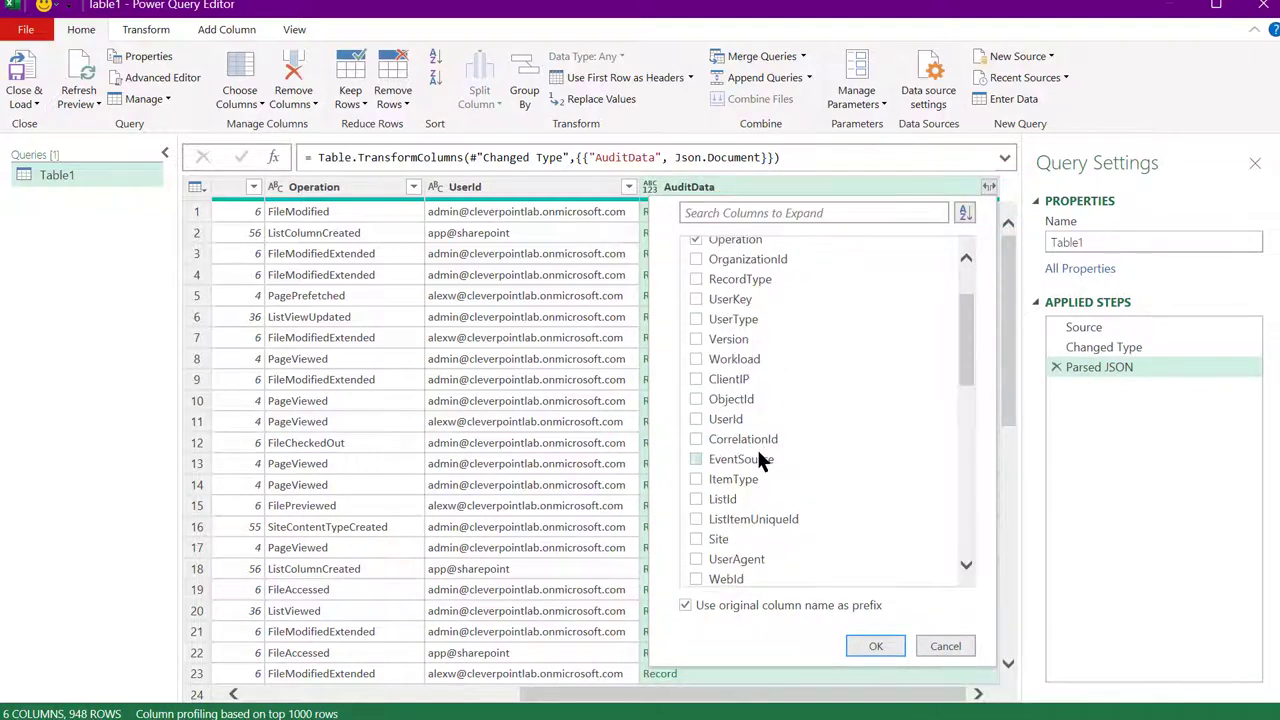
{"action": "left_click", "coordinate": [757, 456]}
{"action": "scroll", "coordinate": [757, 459], "scroll_direction": "down", "scroll_amount": 2}
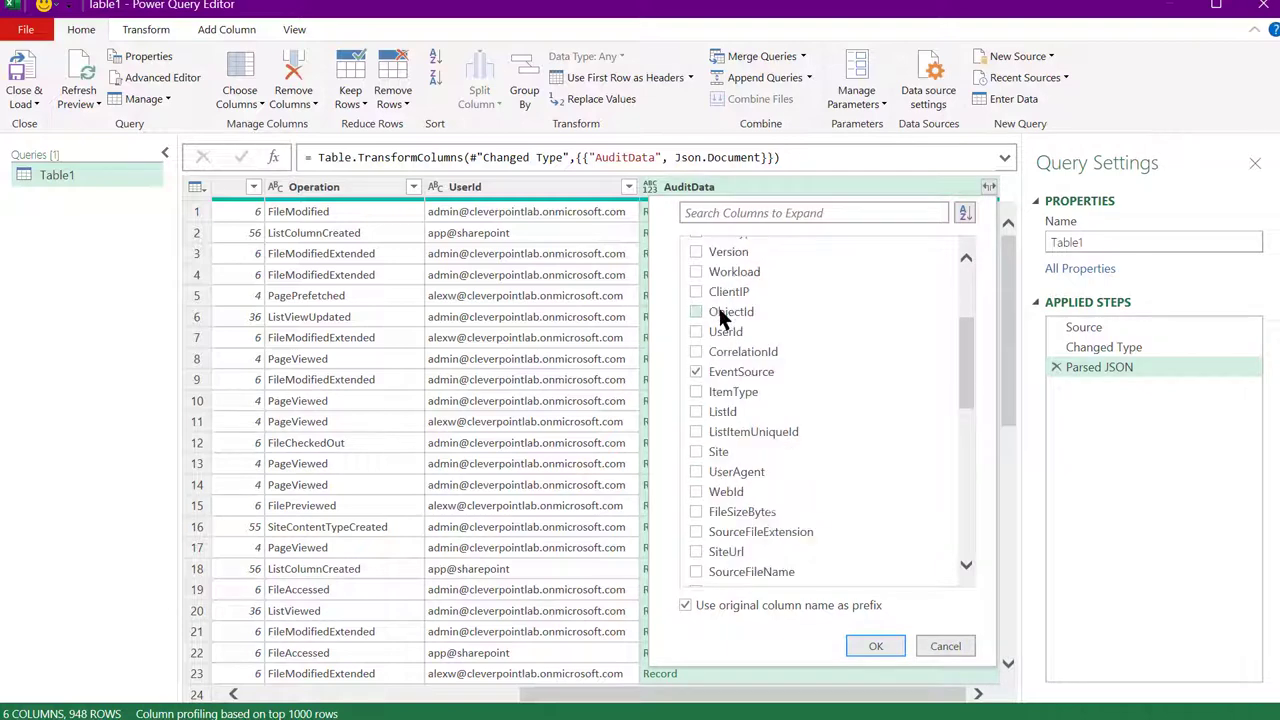
{"action": "left_click", "coordinate": [723, 293]}
{"action": "scroll", "coordinate": [723, 293], "scroll_direction": "down", "scroll_amount": 1}
{"action": "scroll", "coordinate": [776, 457], "scroll_direction": "down", "scroll_amount": 1}
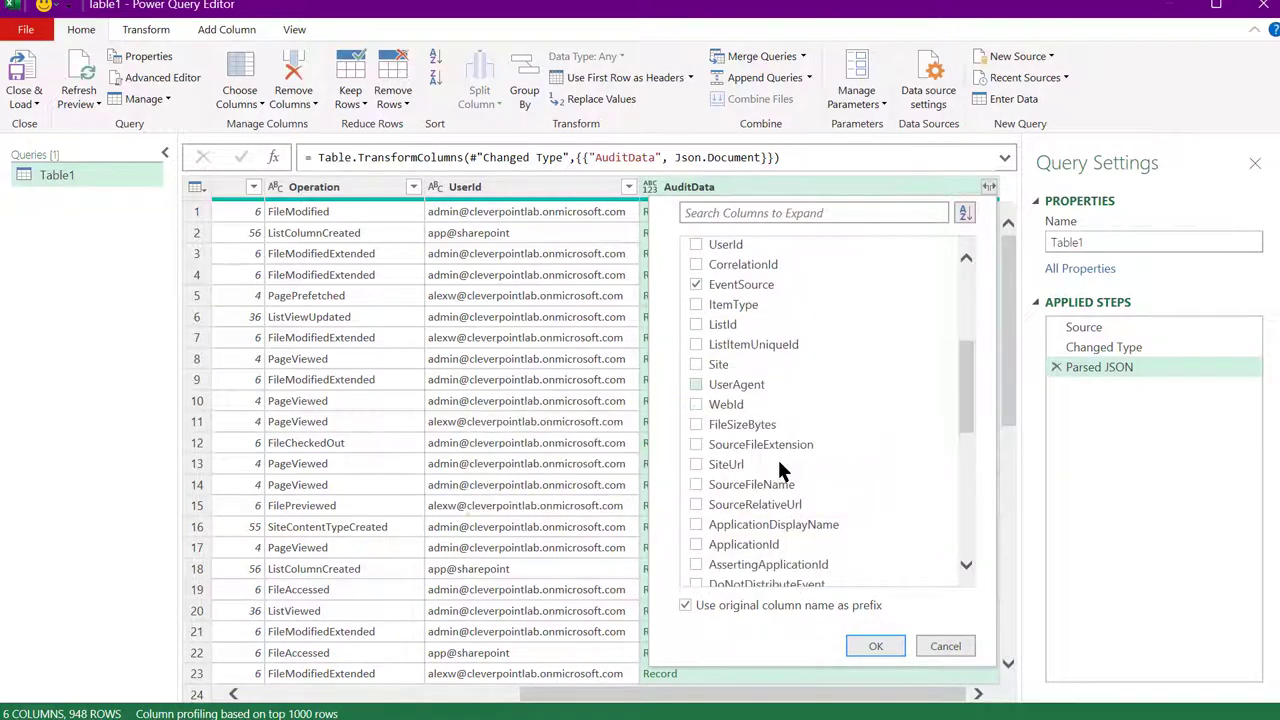
{"action": "left_click", "coordinate": [776, 457]}
{"action": "scroll", "coordinate": [776, 457], "scroll_direction": "down", "scroll_amount": 3}
{"action": "left_click", "coordinate": [768, 331]}
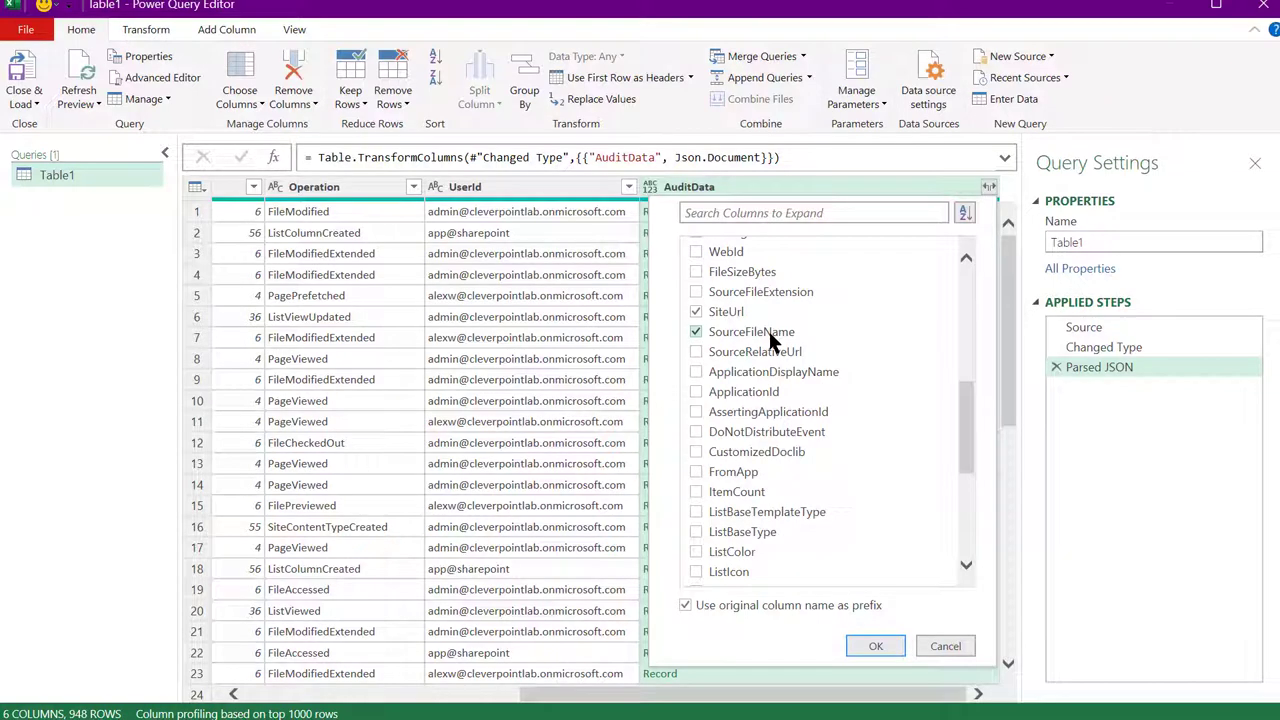
{"action": "left_click", "coordinate": [770, 352]}
{"action": "left_click_drag", "start_coordinate": [968, 420], "coordinate": [968, 355]}
{"action": "left_click", "coordinate": [878, 646]}
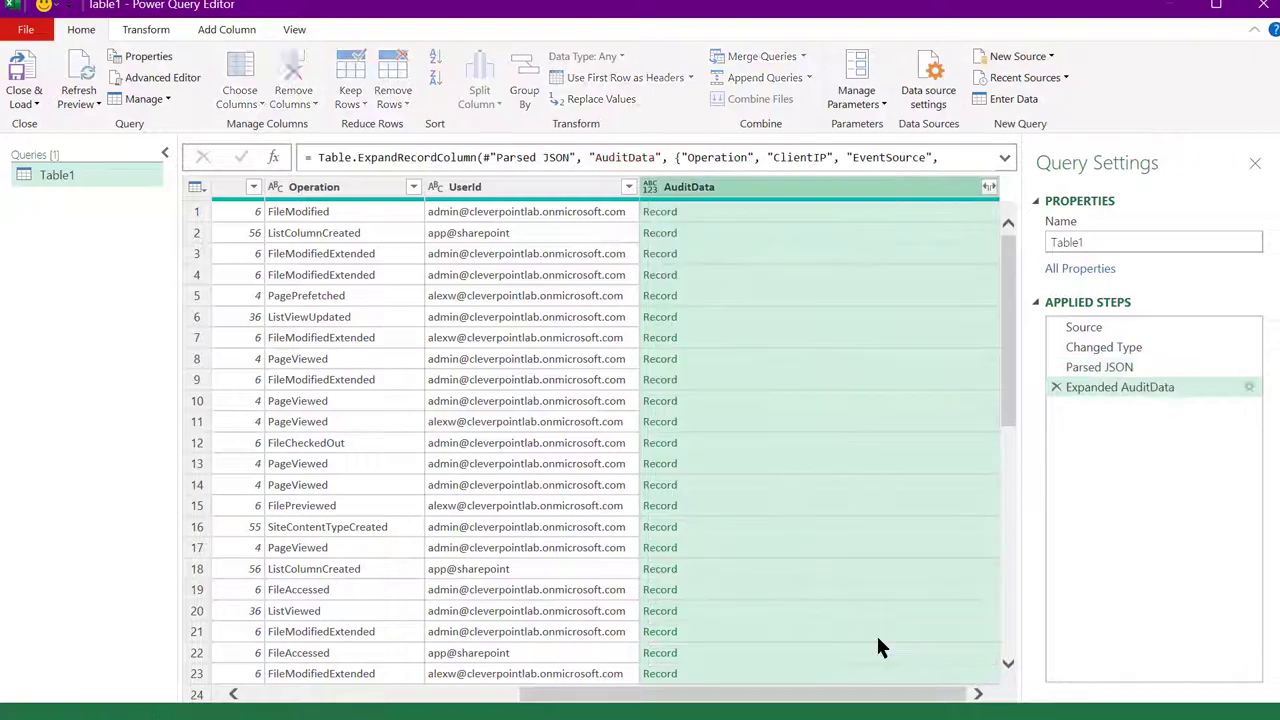
Load the query into Excel and filter UserId to a single user.
{"action": "left_click", "coordinate": [24, 78]}
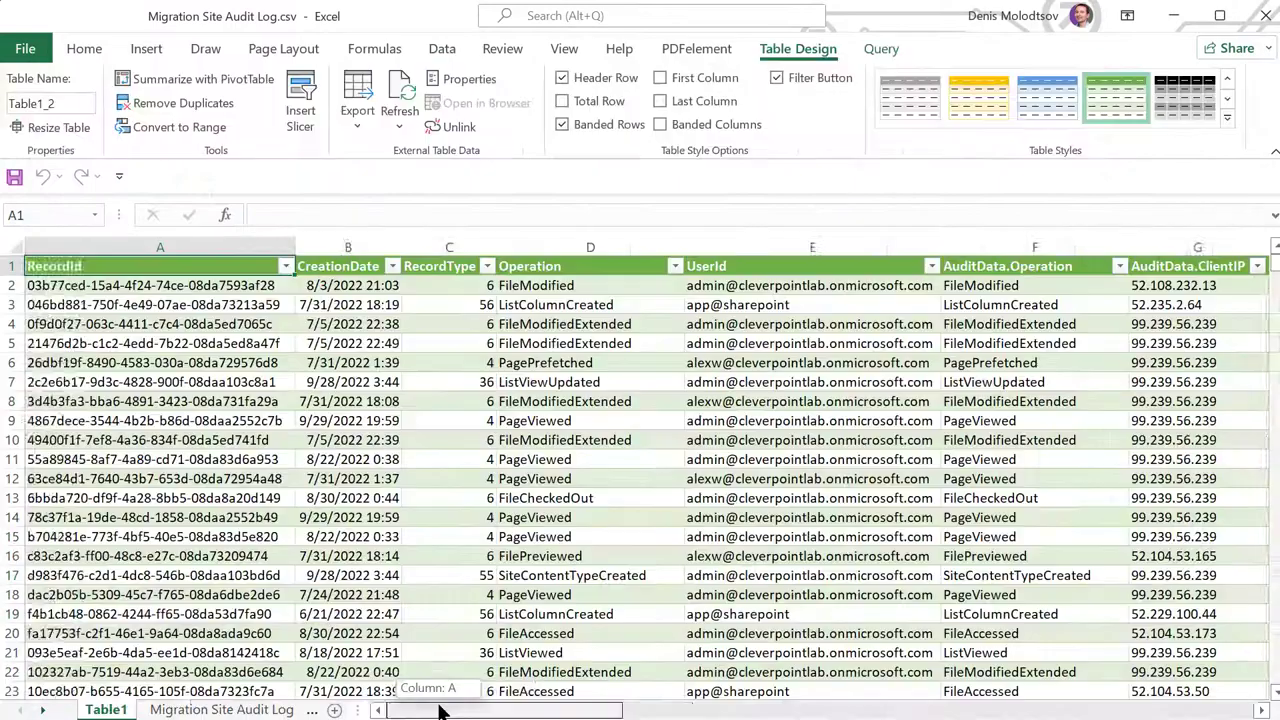
{"action": "mouse_move", "coordinate": [482, 710]}
{"action": "left_mouse_down"}
{"action": "mouse_move", "coordinate": [930, 712]}
{"action": "mouse_move", "coordinate": [932, 272]}
{"action": "left_mouse_up"}
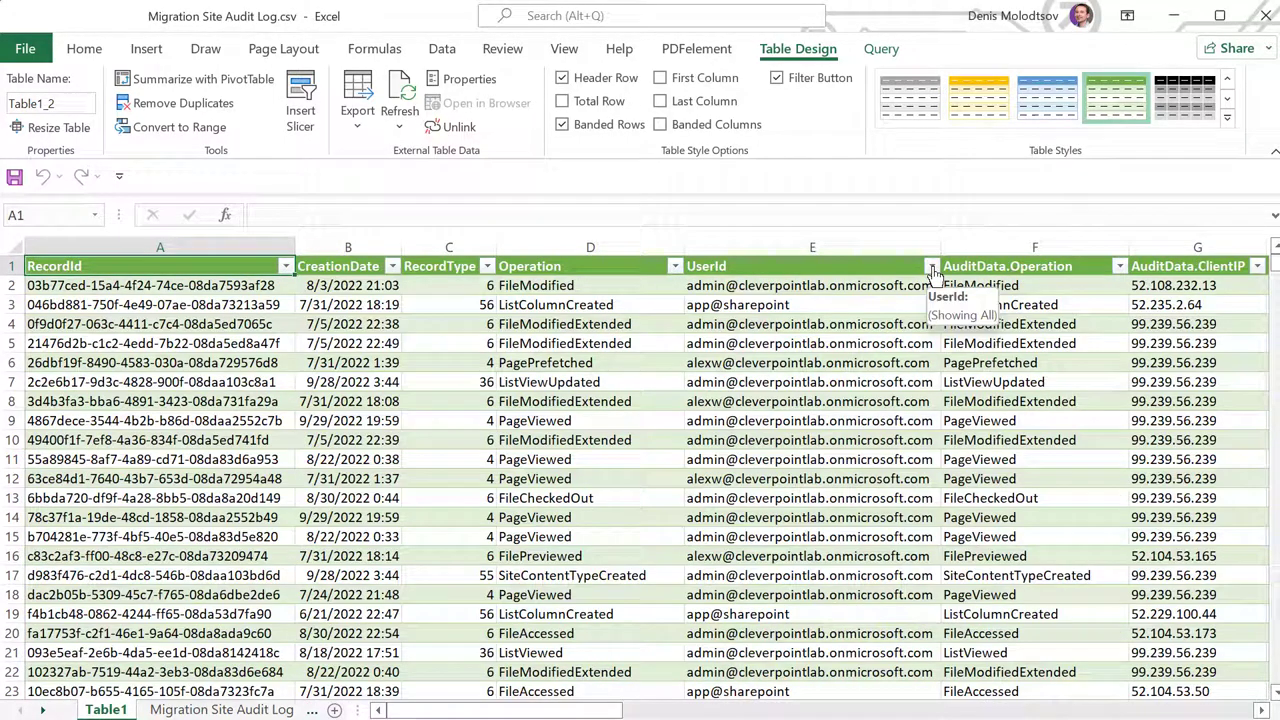
{"action": "left_click", "coordinate": [931, 266]}
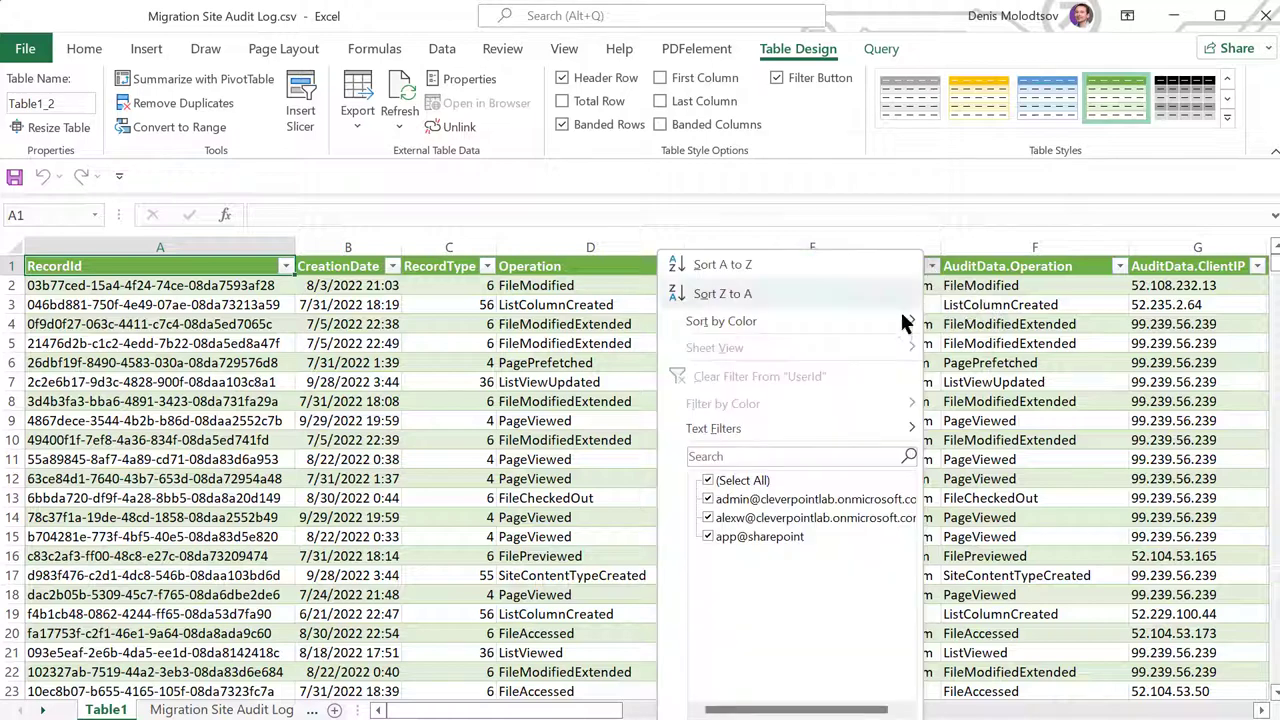
{"action": "left_click", "coordinate": [709, 502]}
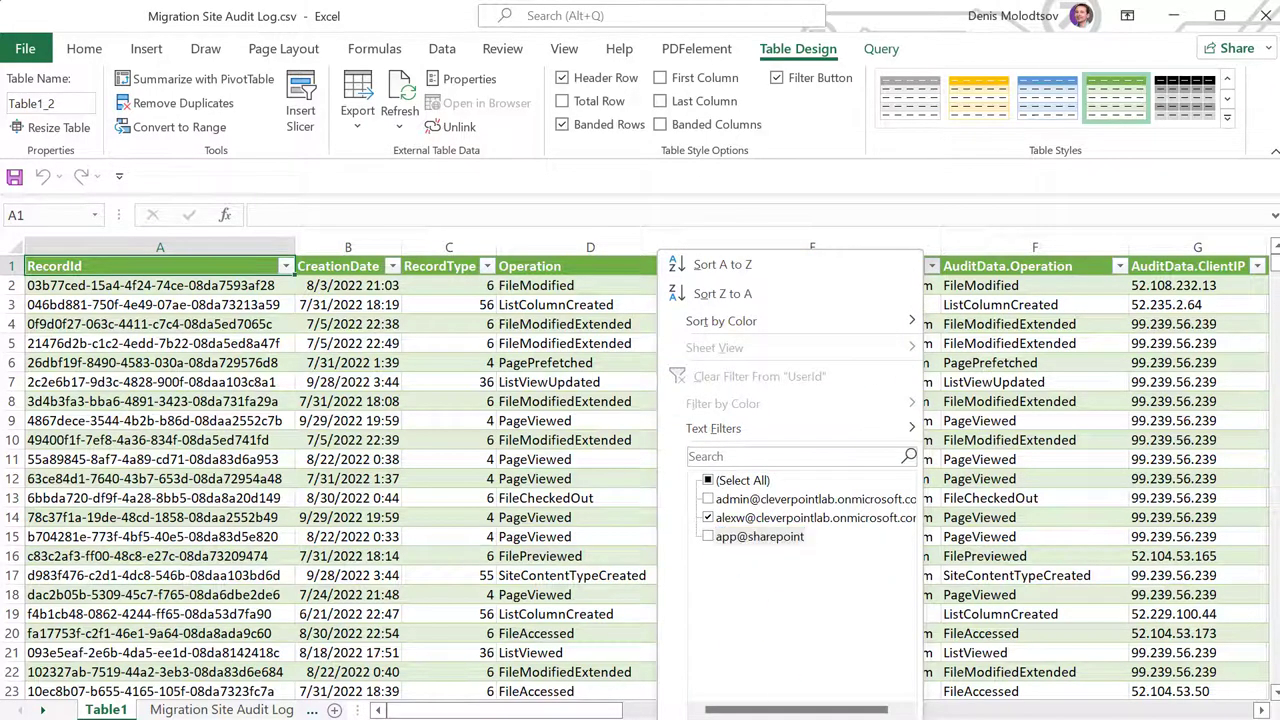
{"action": "key", "text": "Return"}
Filter AuditData.Operation to show only FileModified rows.
{"action": "left_click_drag", "start_coordinate": [543, 710], "coordinate": [626, 714]}
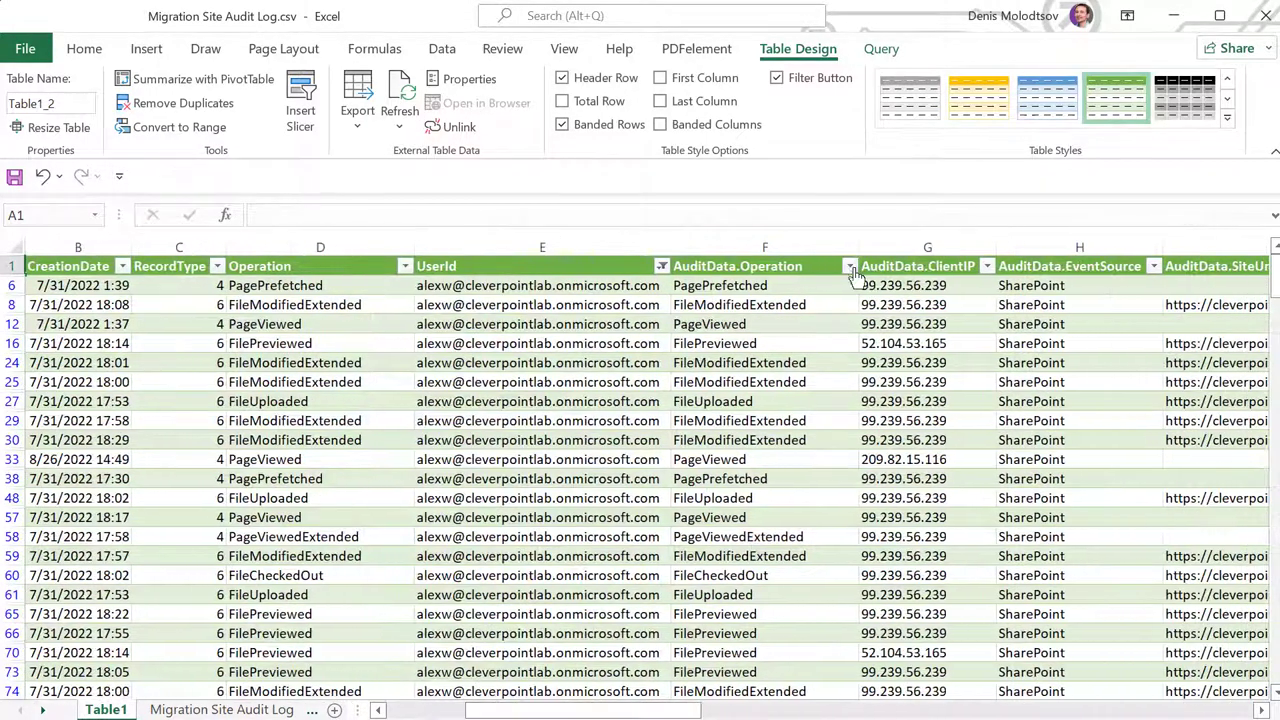
{"action": "left_click", "coordinate": [849, 266]}
{"action": "left_click", "coordinate": [625, 480]}
{"action": "left_click", "coordinate": [625, 574]}
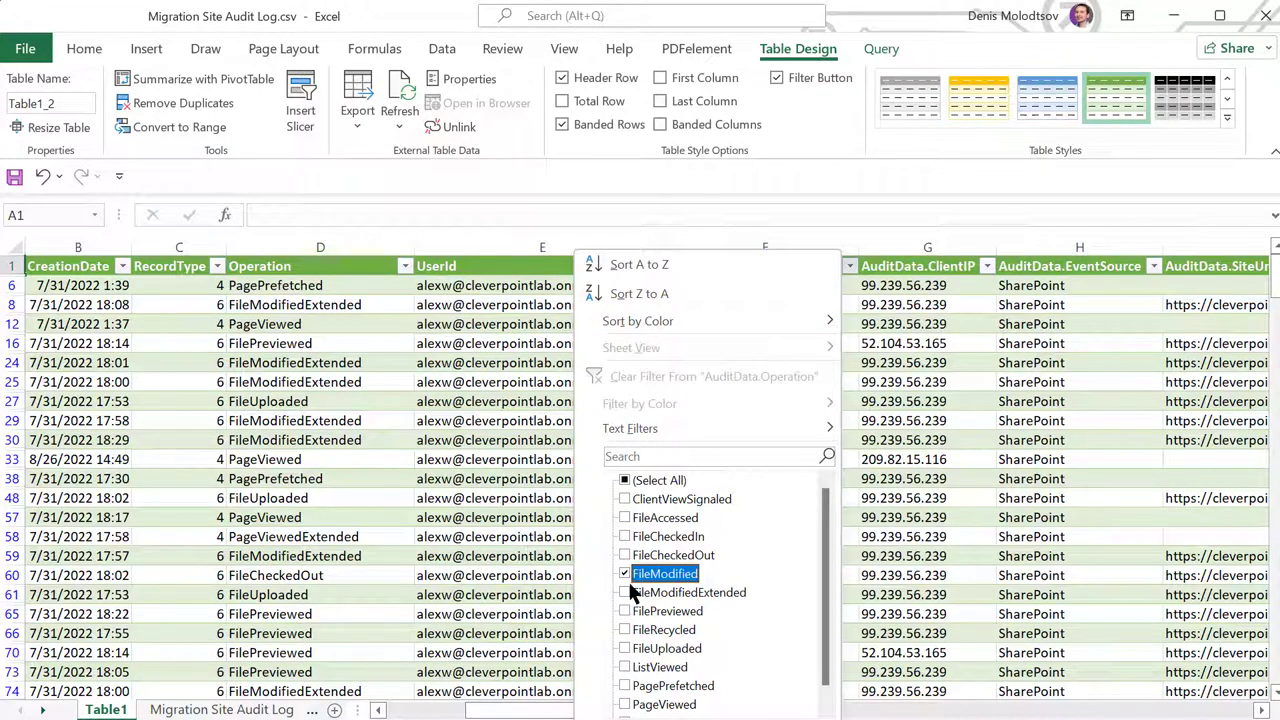
{"action": "key", "text": "Return"}
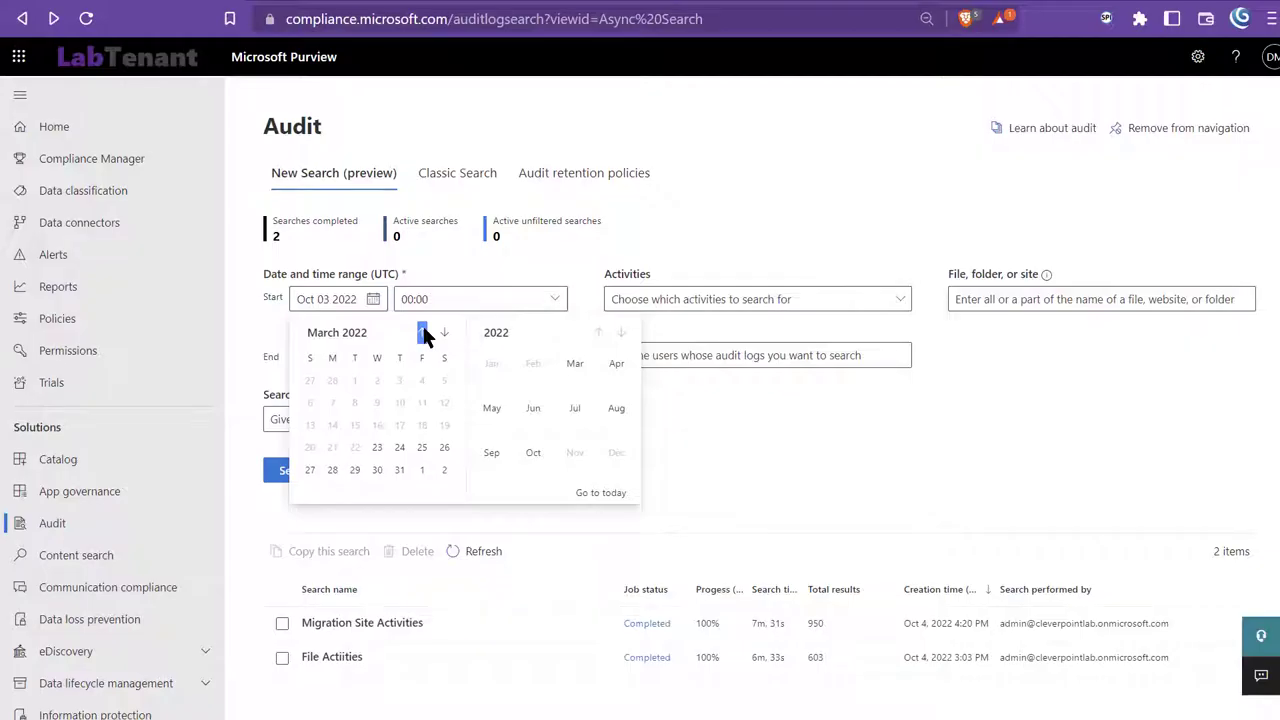